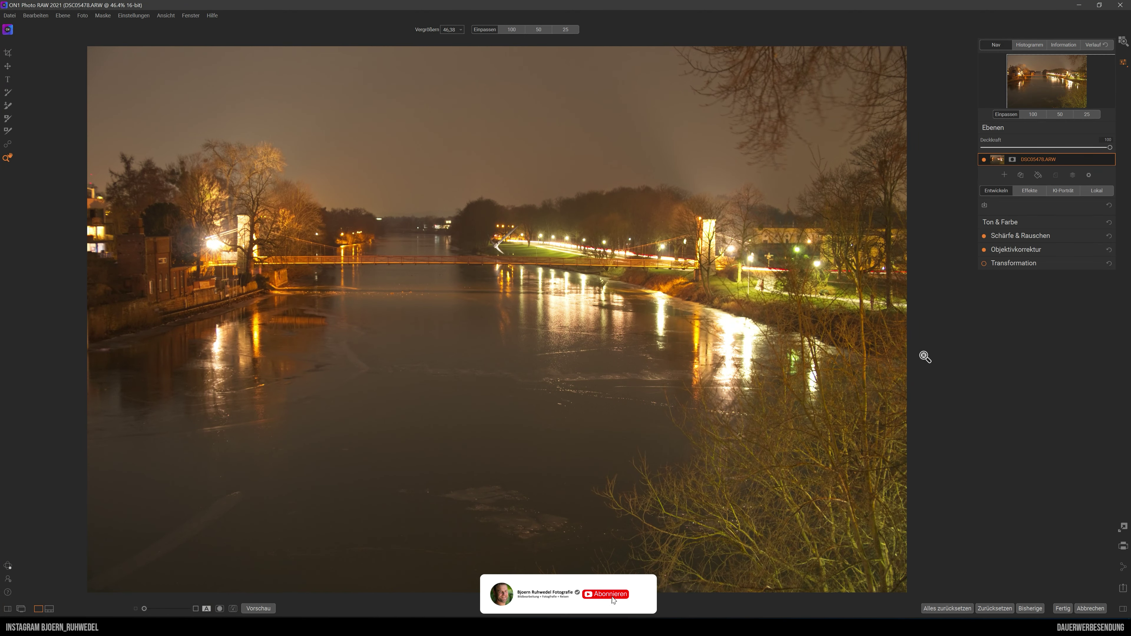
- Show the camera and exposure EXIF details for DSC05478.ARW in the Information panel
click(1068, 46)
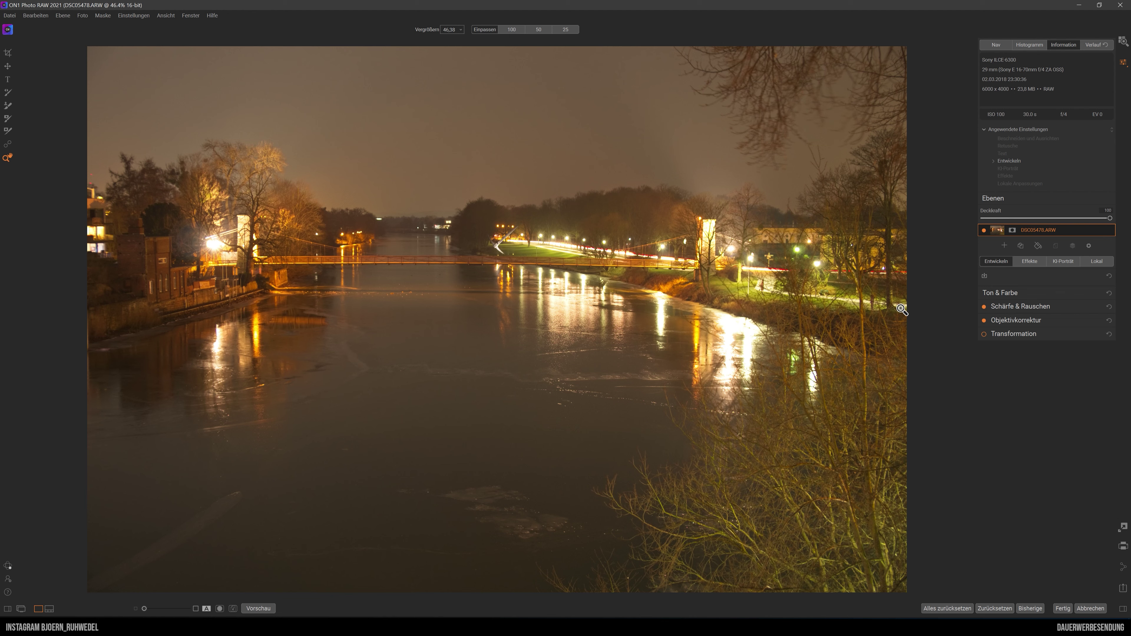
- Keep As Shot white balance, lower Farbtemperatur, shift Farbton and slightly raise Sättigung
click(1012, 294)
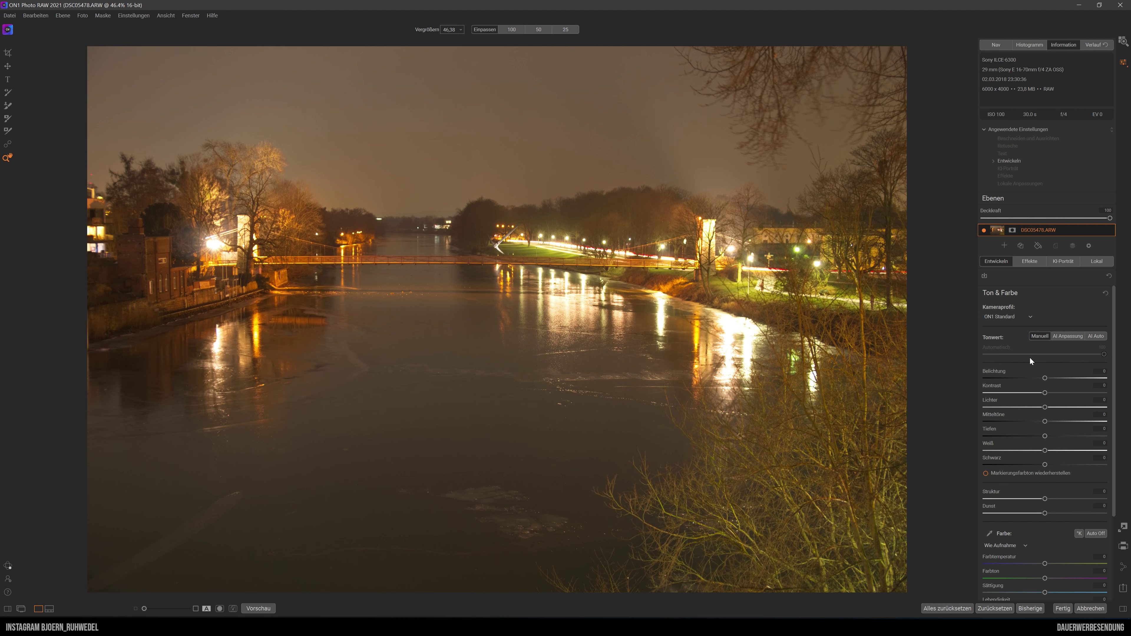
scroll(1016, 327, down, 3)
scroll(1019, 325, down, 2)
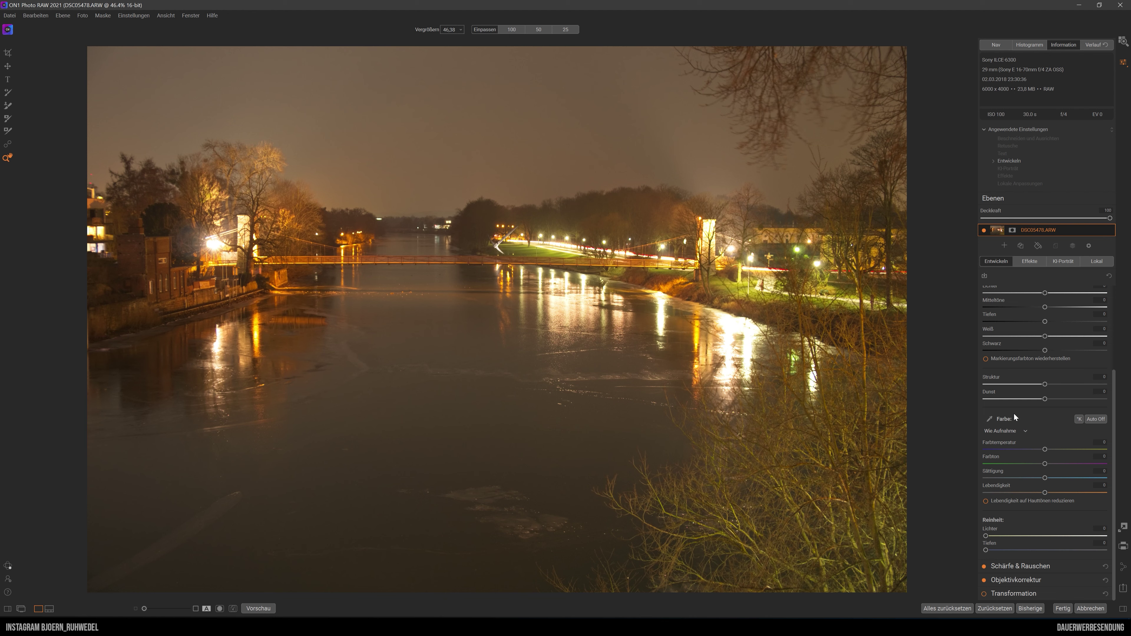
click(1015, 431)
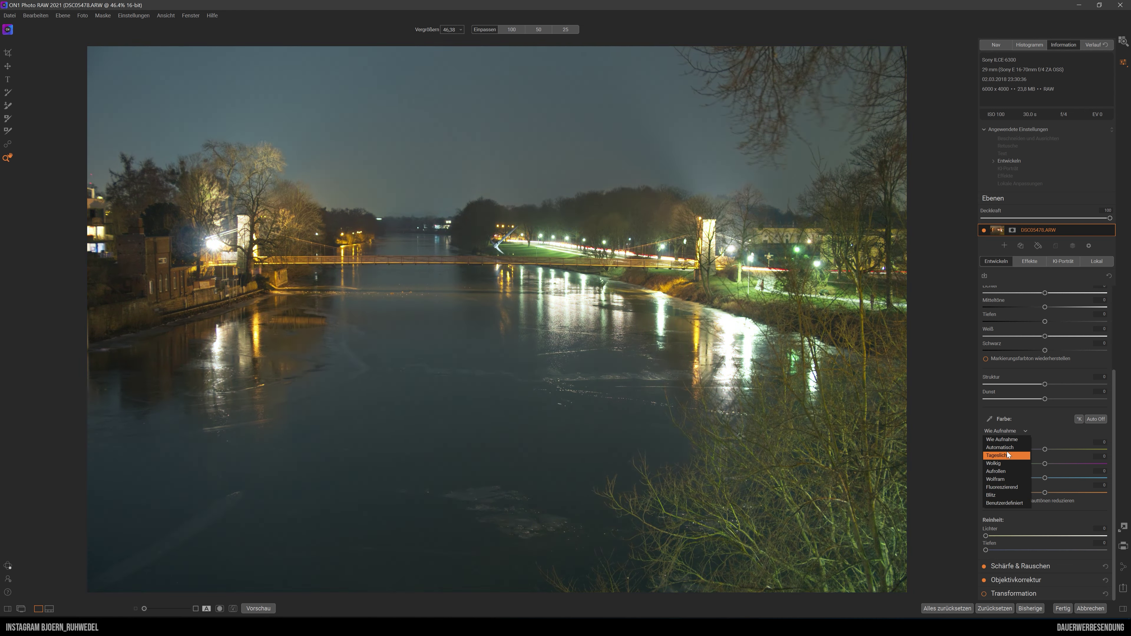
click(1049, 428)
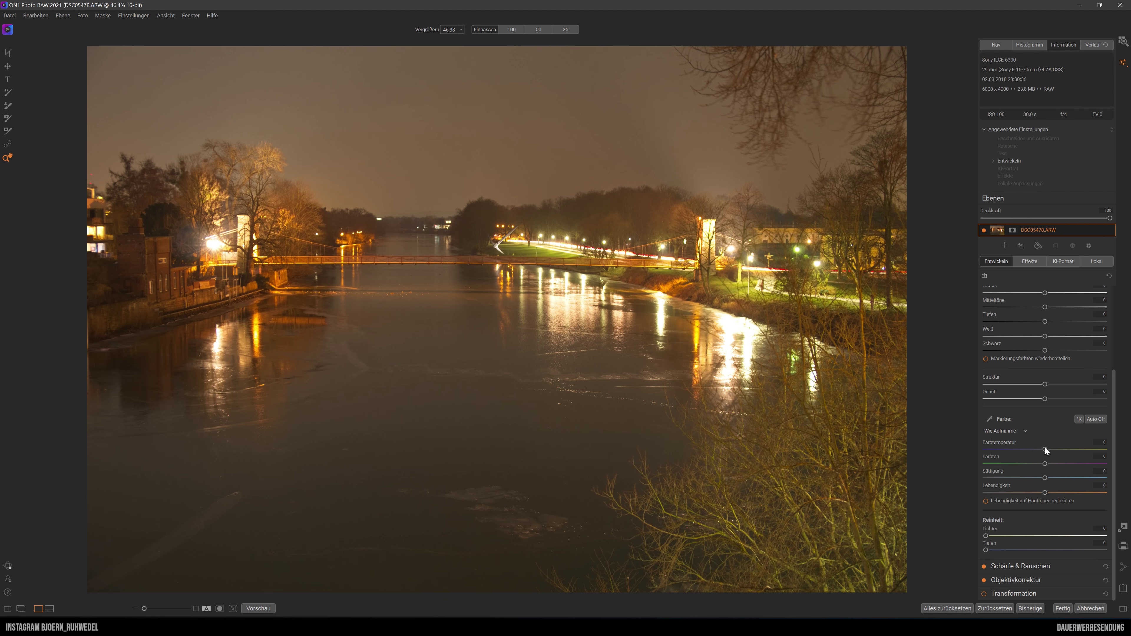
drag(1045, 448, 1040, 452)
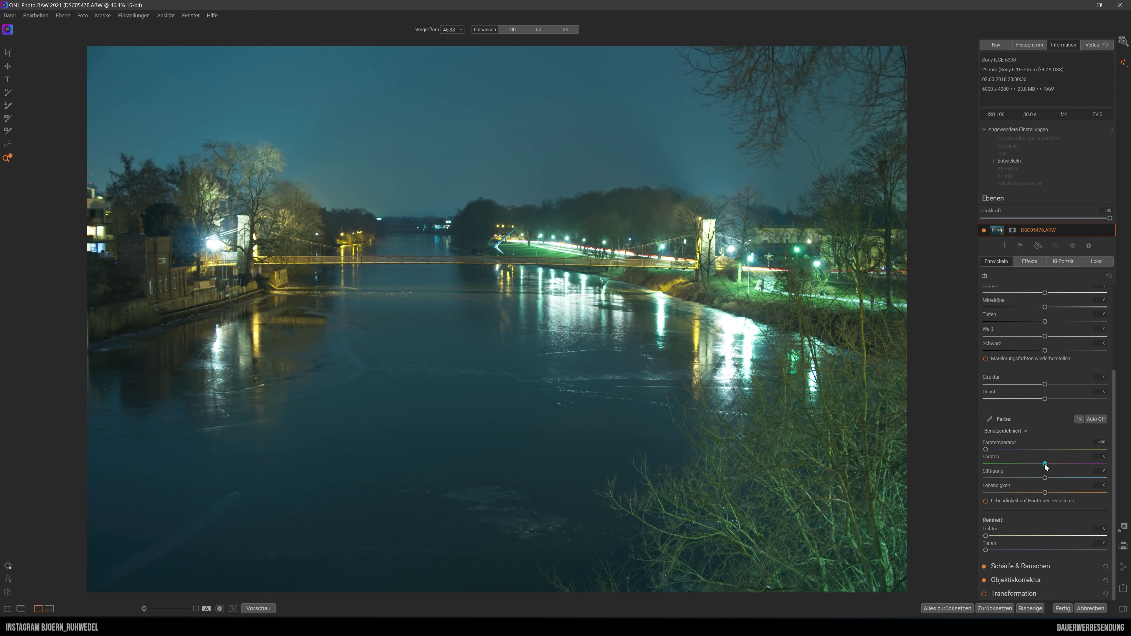
drag(1045, 466, 1048, 464)
drag(1045, 479, 1047, 478)
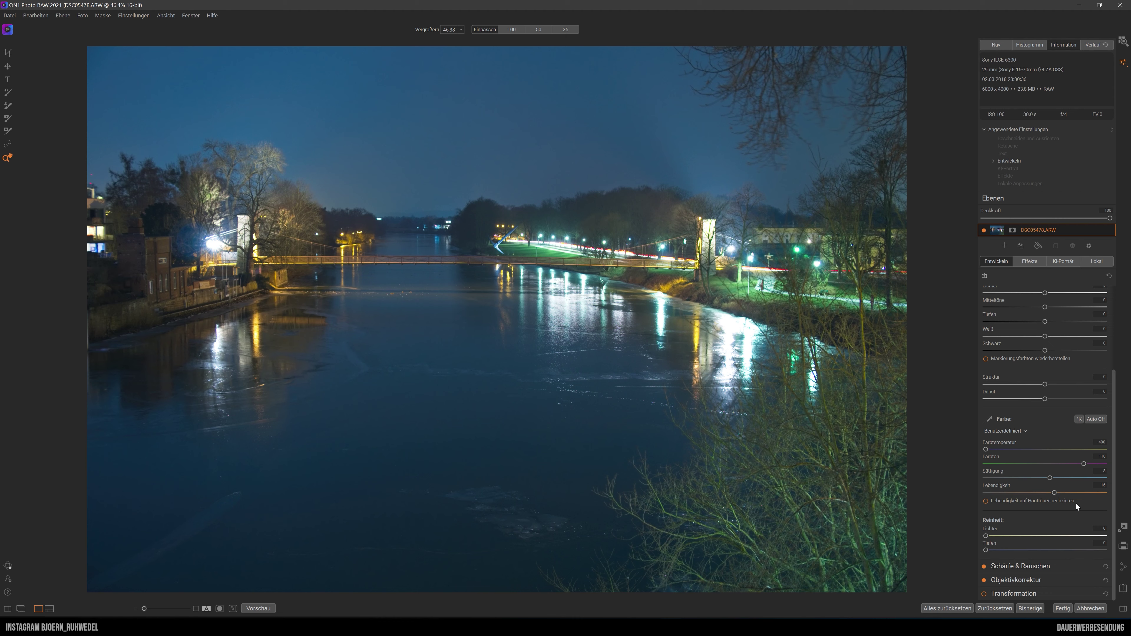
click(257, 609)
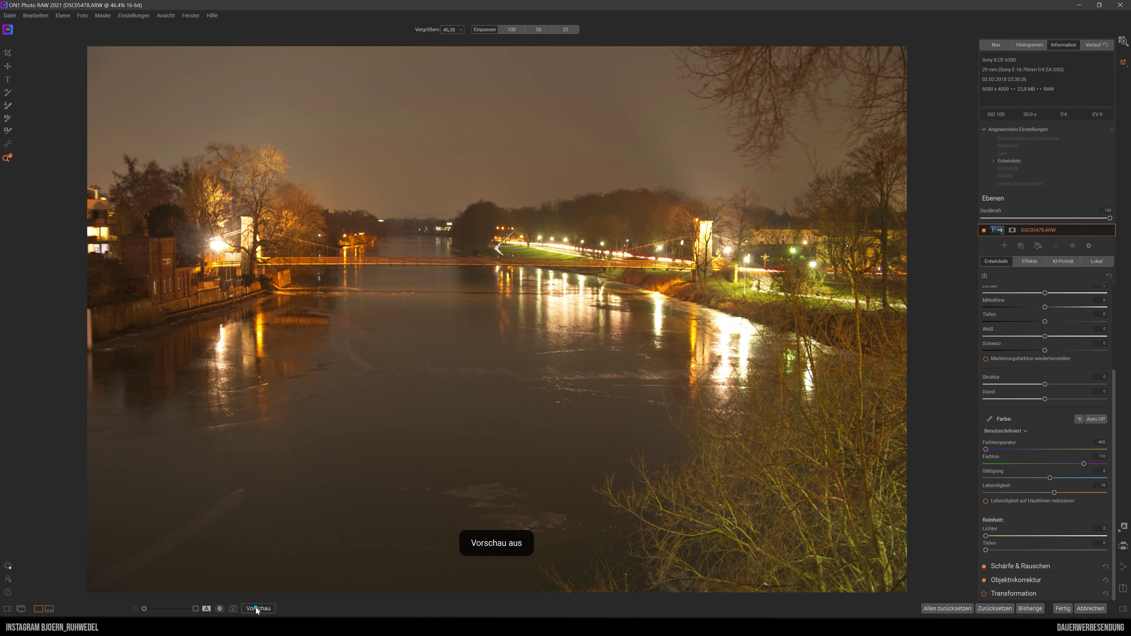
click(257, 609)
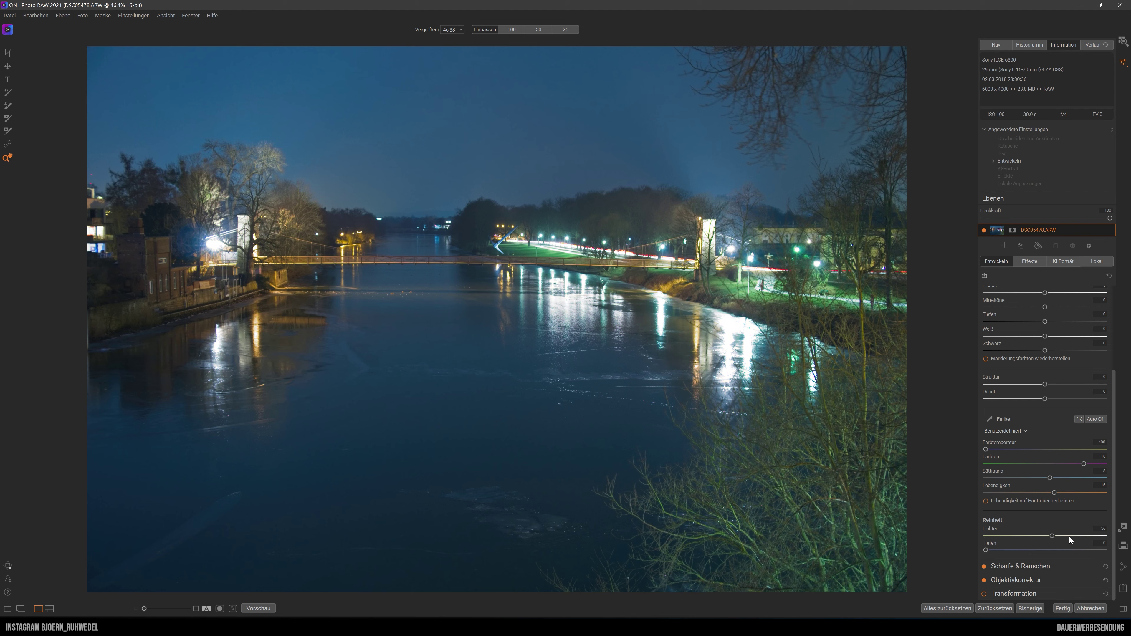
- Set highlight purity to 65, nudge shadow purity up, and expand Objektivkorrektur
click(1060, 537)
drag(1093, 535, 1128, 536)
drag(1105, 536, 1063, 536)
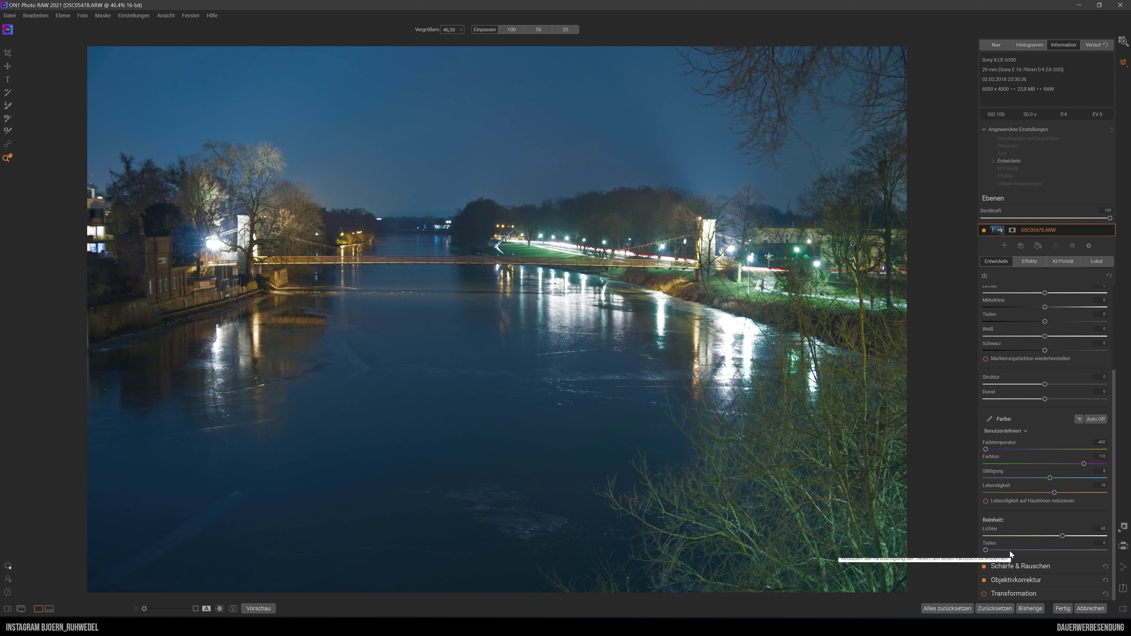
click(986, 549)
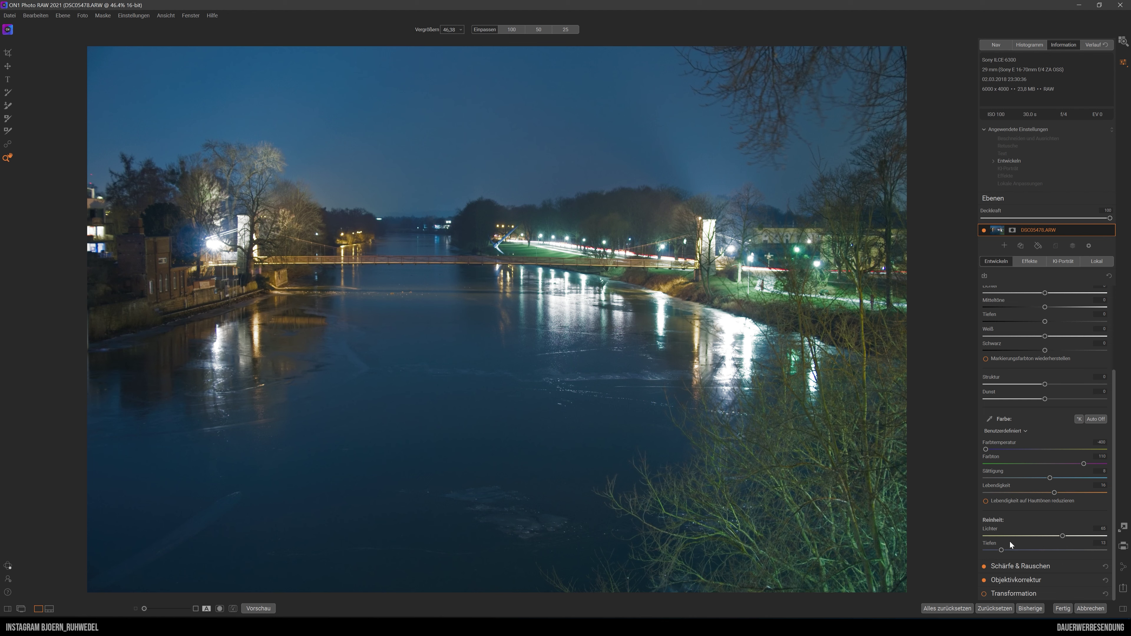
click(1012, 579)
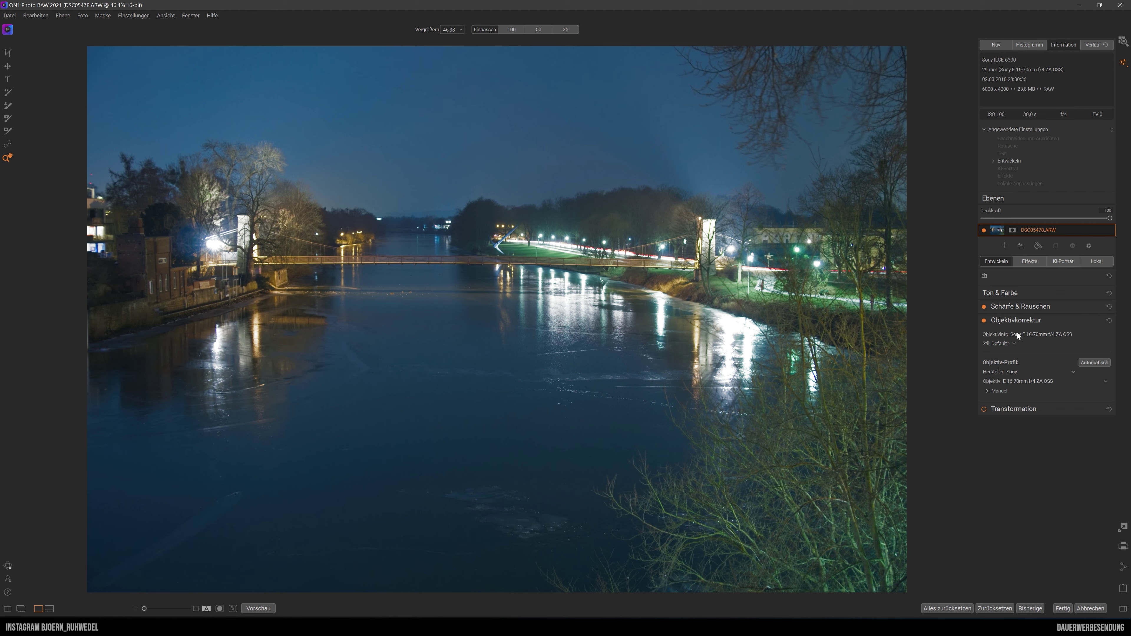
- Recheck the Sony E 16-70mm F4 ZA OSS lens profile, then collapse Objektivkorrektur
click(1019, 320)
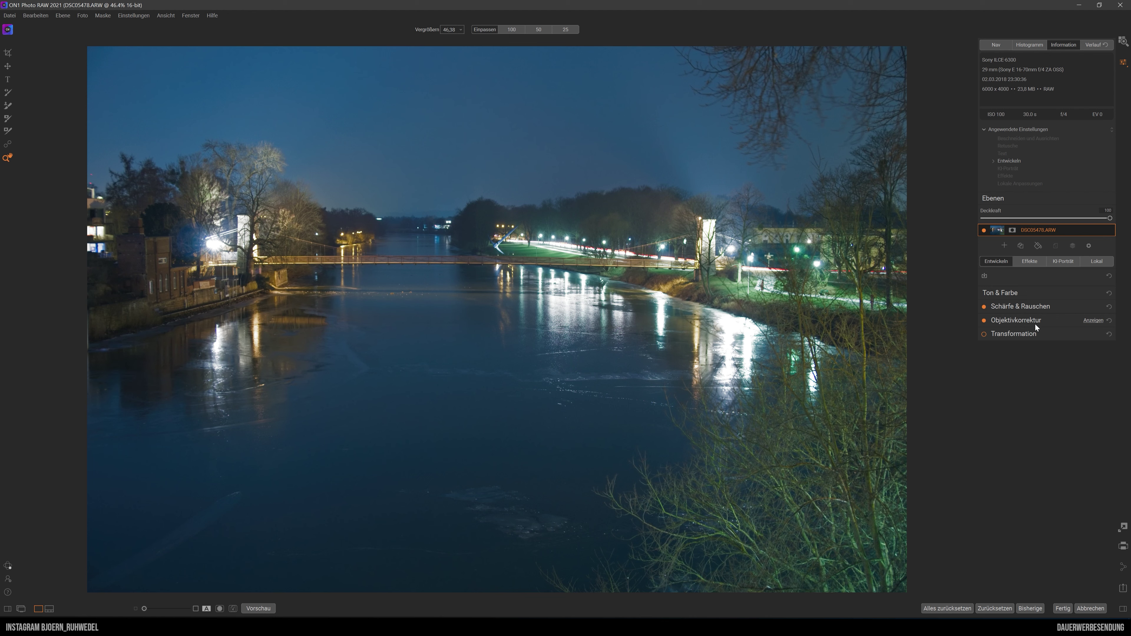
click(1023, 319)
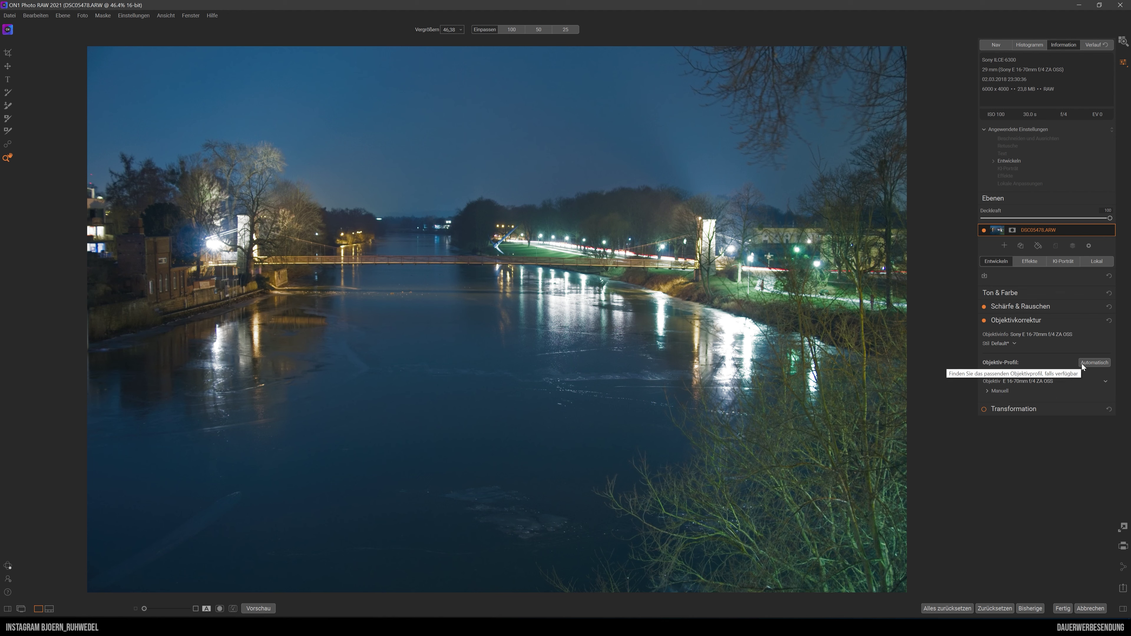
click(1017, 321)
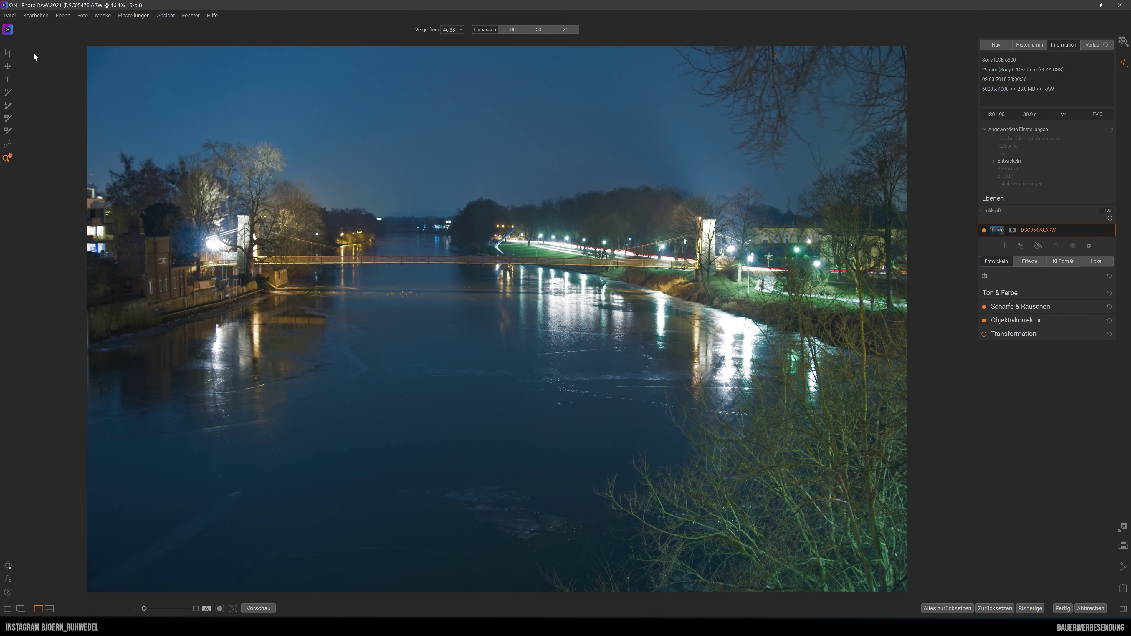
- Apply a 16x9 crop framed around the bridge and river reflections
click(8, 53)
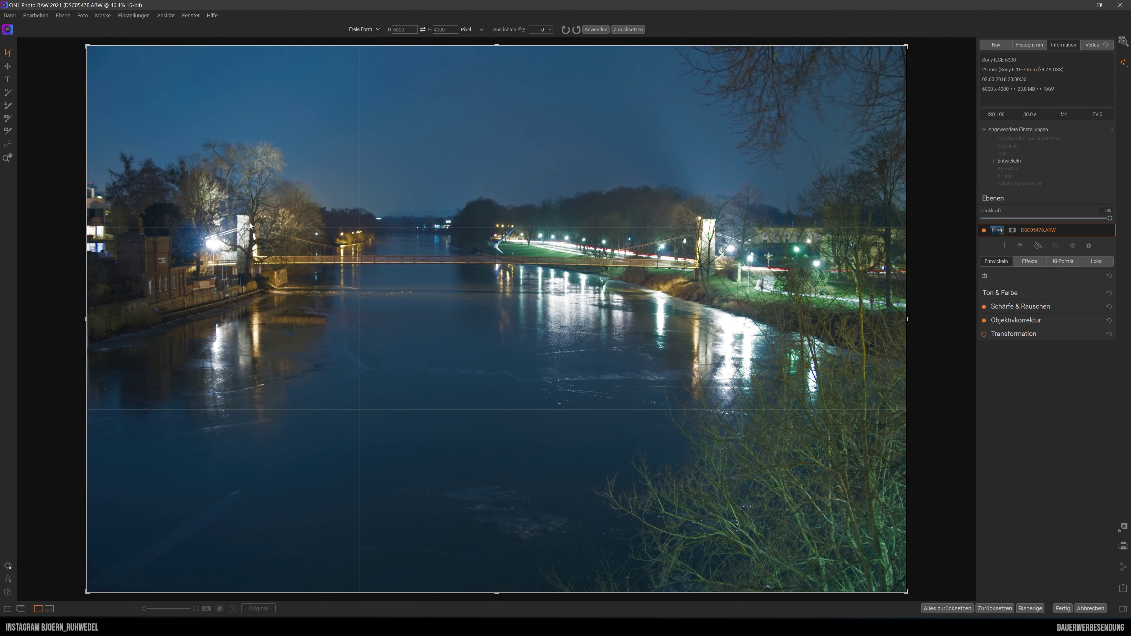
click(364, 29)
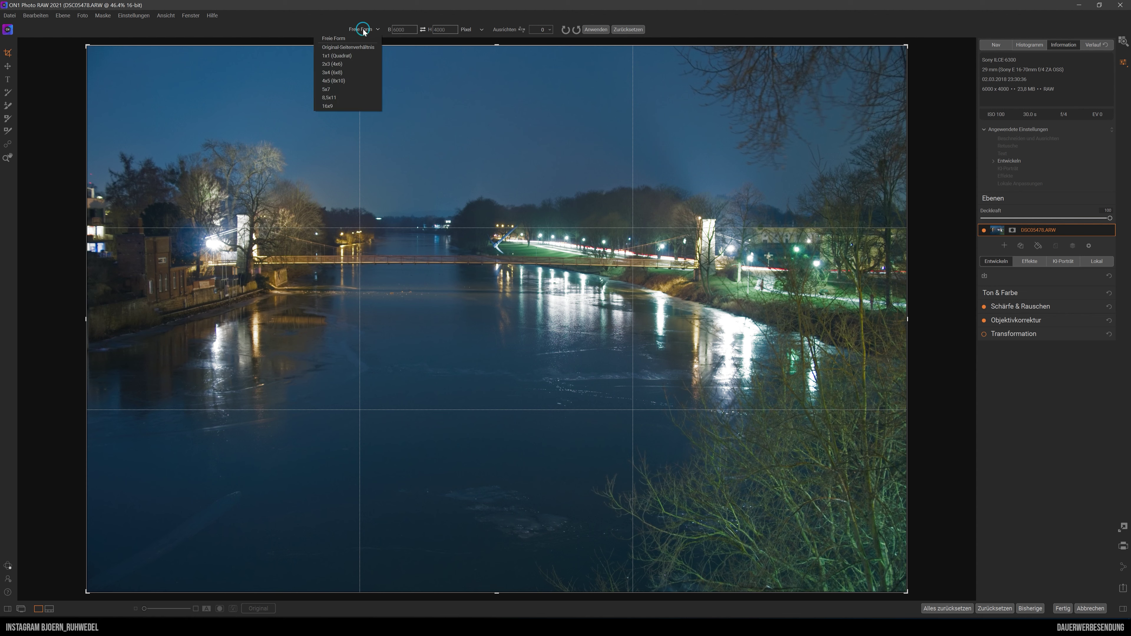
click(330, 105)
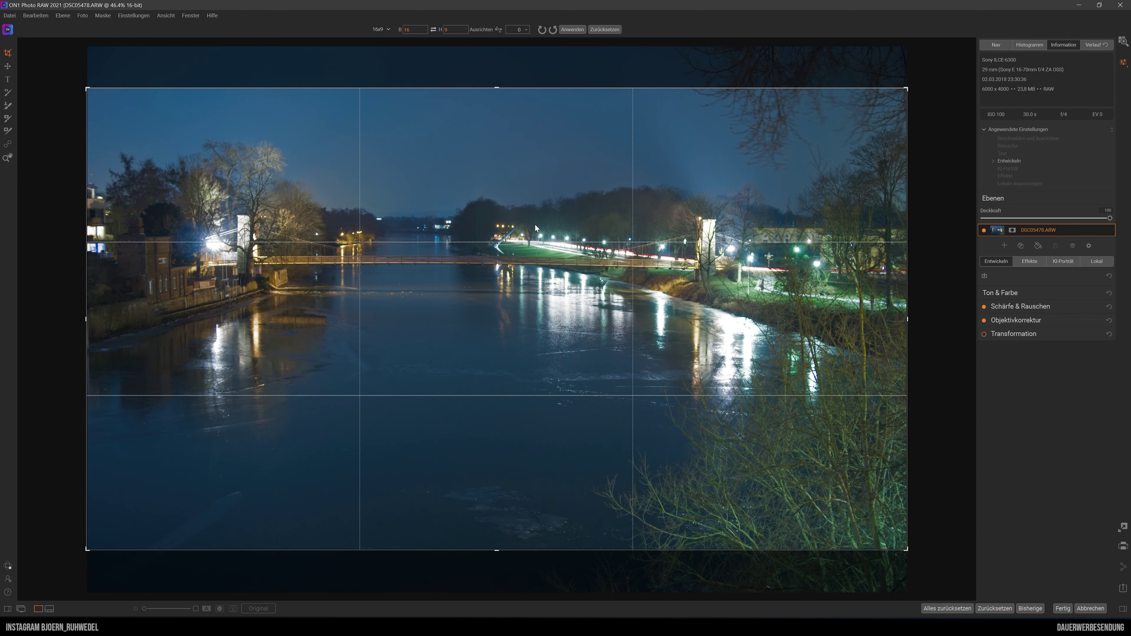
drag(521, 346, 513, 268)
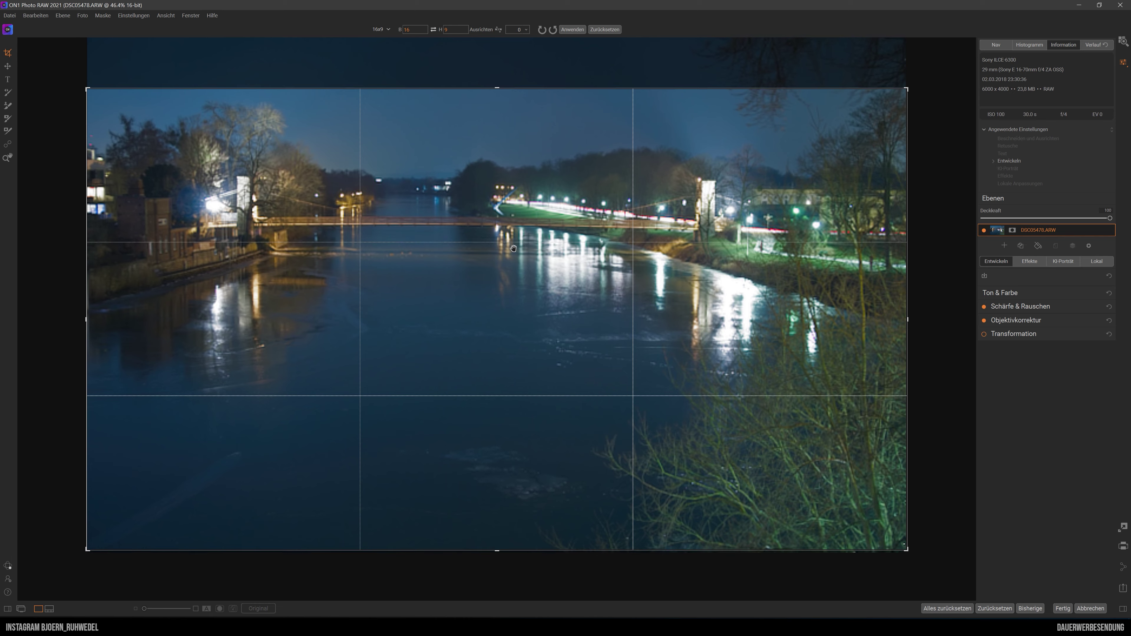
drag(515, 236, 507, 308)
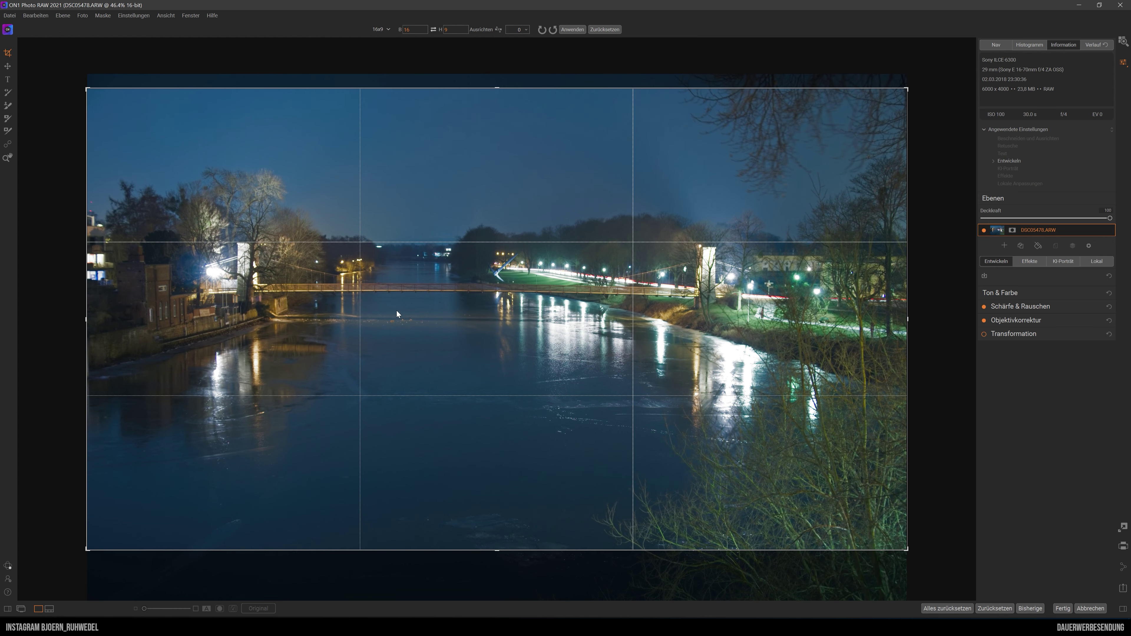
click(574, 30)
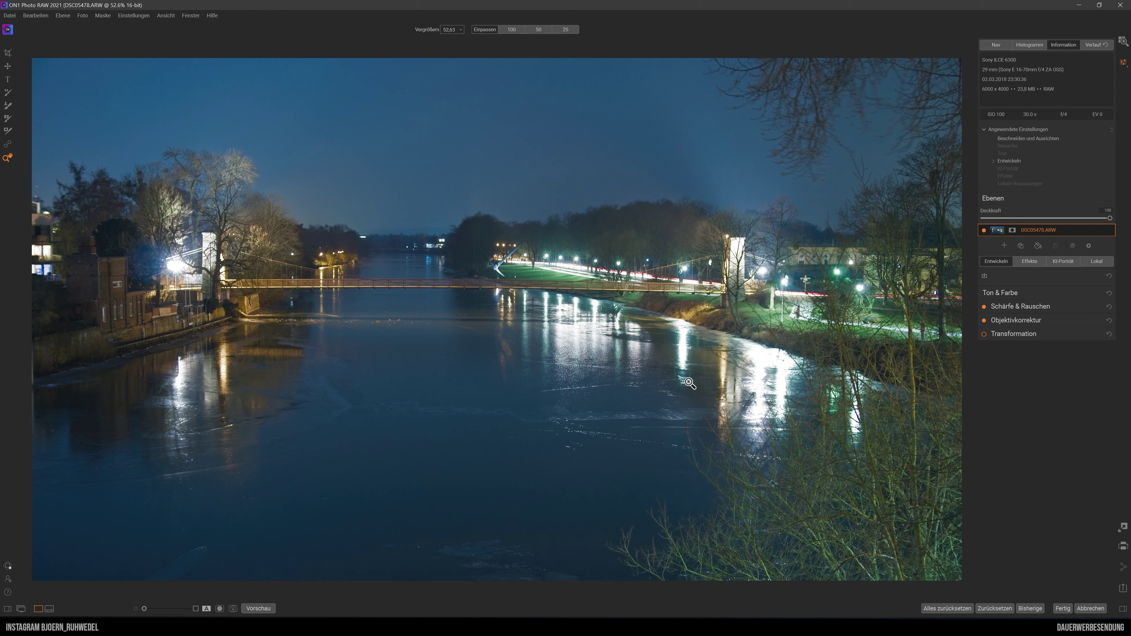
- Show the histogram, darken the highlights and slightly lower the shadows
click(1008, 292)
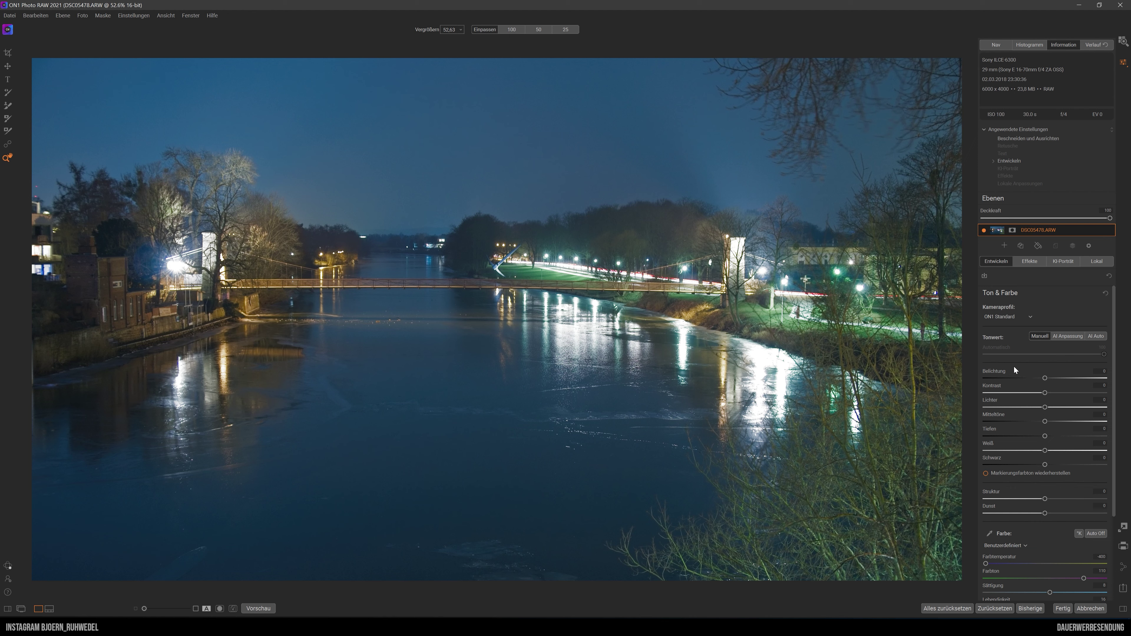
click(1029, 44)
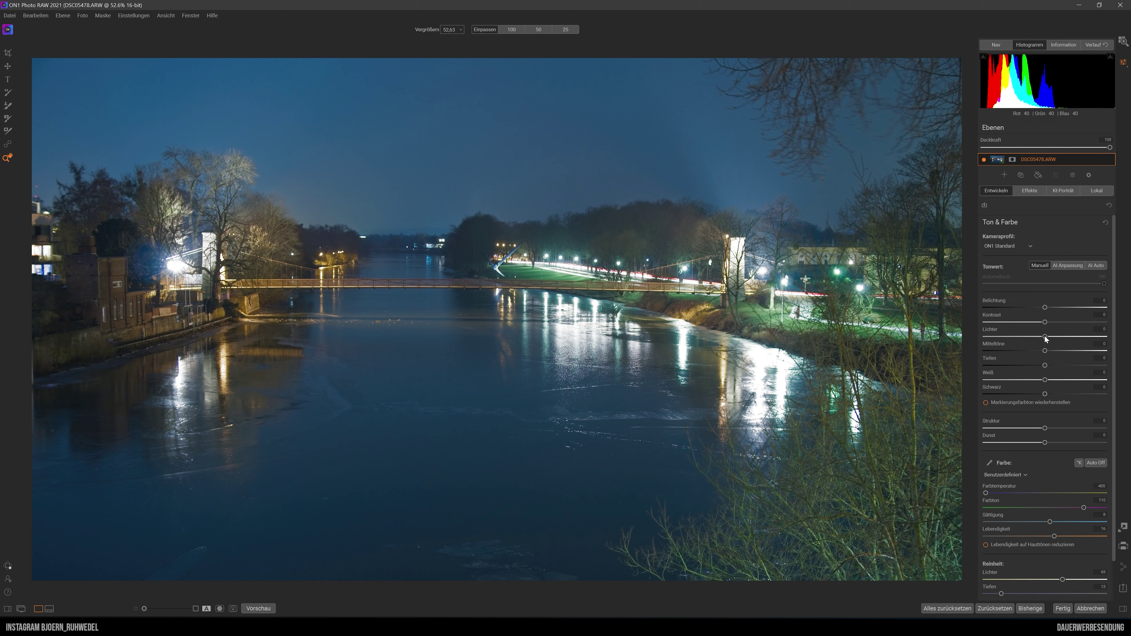
mouse_move(1046, 337)
mouse_down()
mouse_move(982, 343)
mouse_move(1072, 337)
mouse_move(980, 342)
mouse_move(1004, 342)
mouse_up()
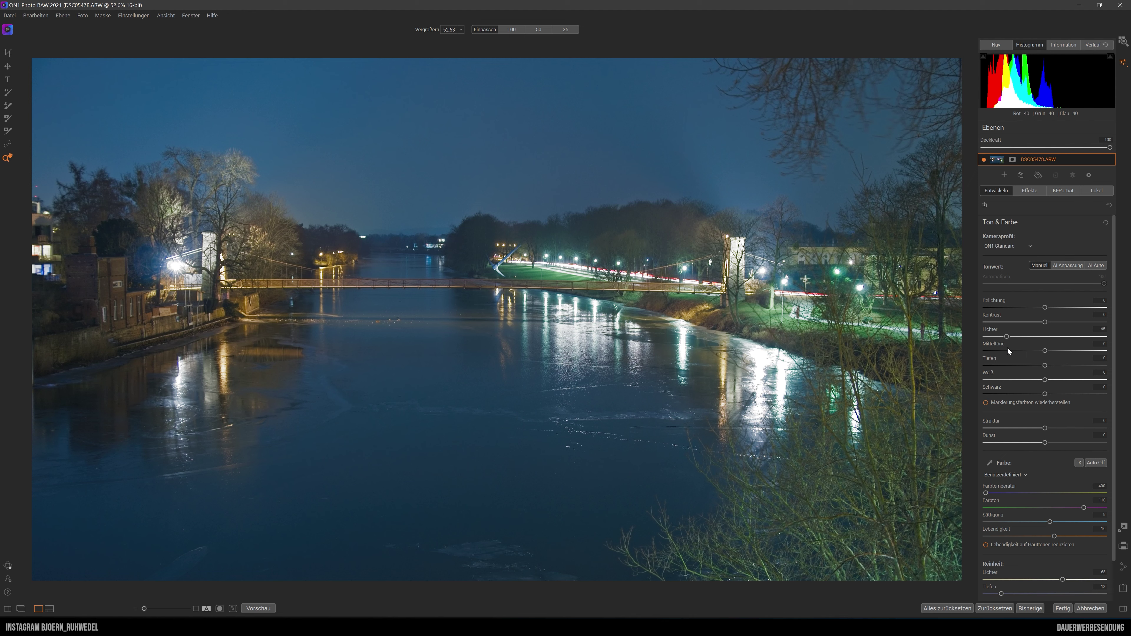
click(1045, 366)
drag(1043, 366, 1041, 365)
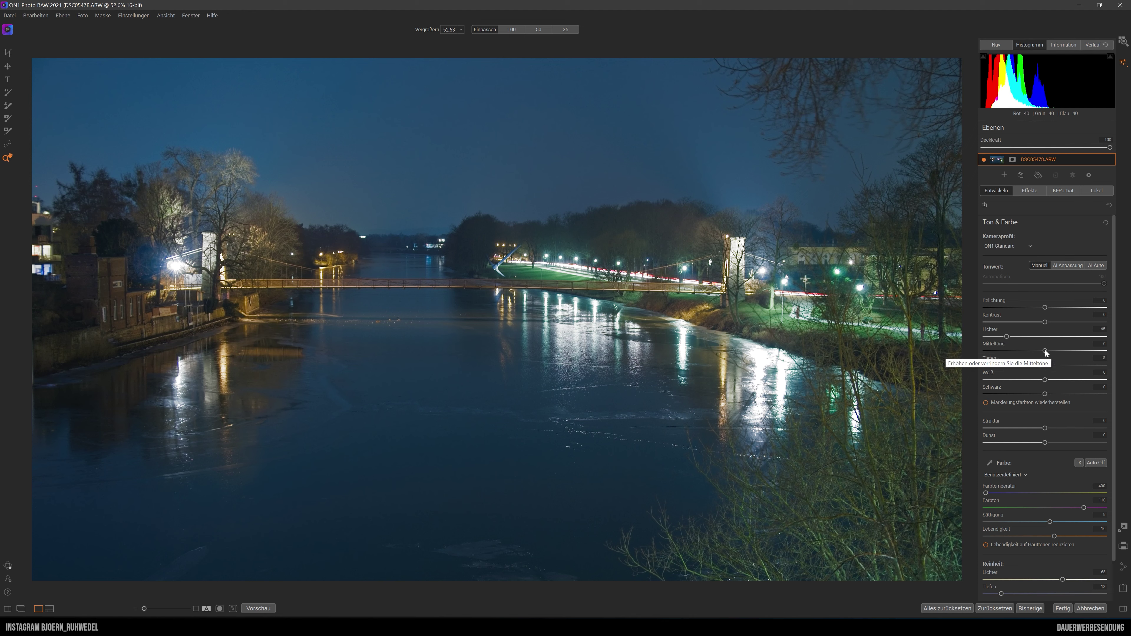
- Darken the midtones, lower the whites and deepen the black point
drag(1046, 351, 1019, 350)
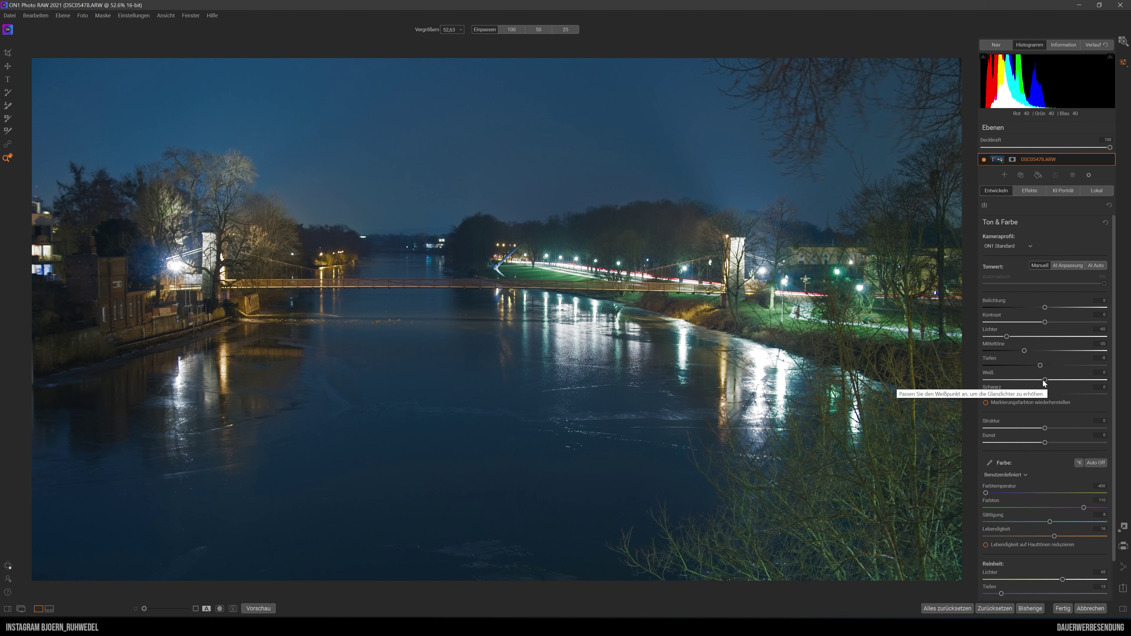
drag(1044, 380, 1019, 383)
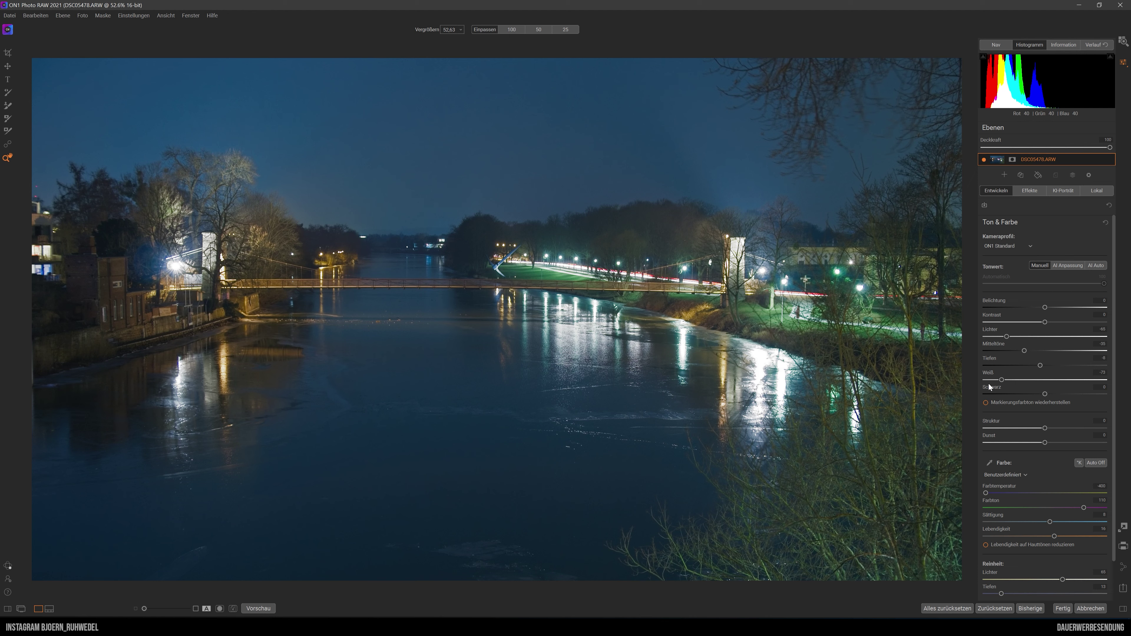
click(1026, 380)
drag(1026, 382, 1014, 381)
mouse_move(1054, 381)
mouse_down()
mouse_move(1097, 383)
mouse_move(1015, 380)
mouse_up()
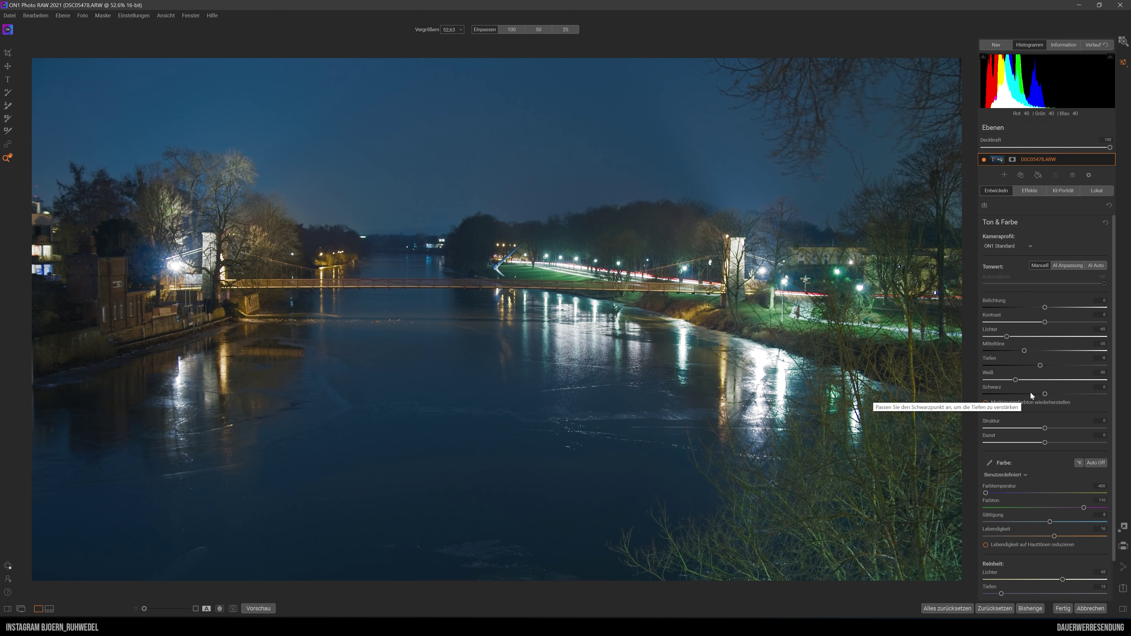
mouse_move(1046, 395)
mouse_down()
mouse_move(993, 397)
mouse_move(1036, 400)
mouse_up()
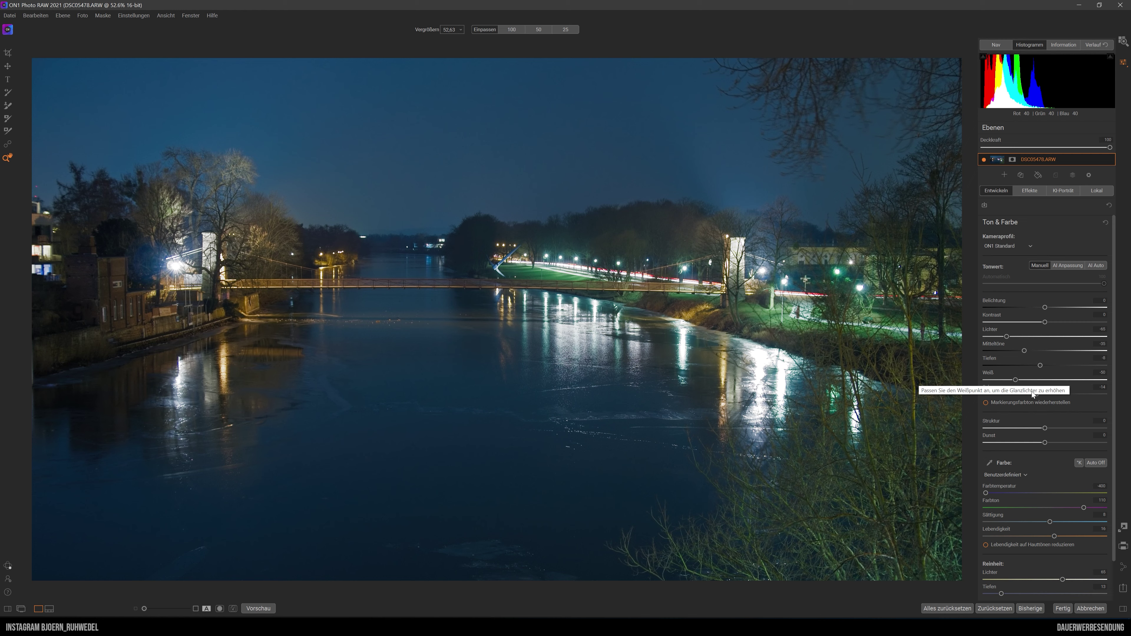
click(259, 609)
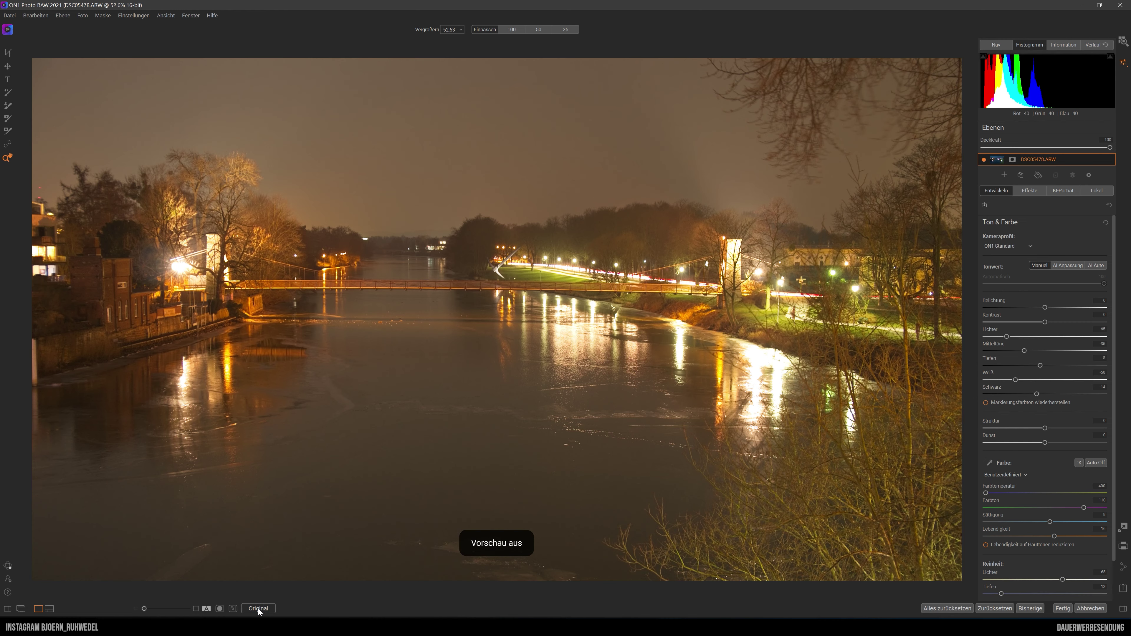
click(259, 609)
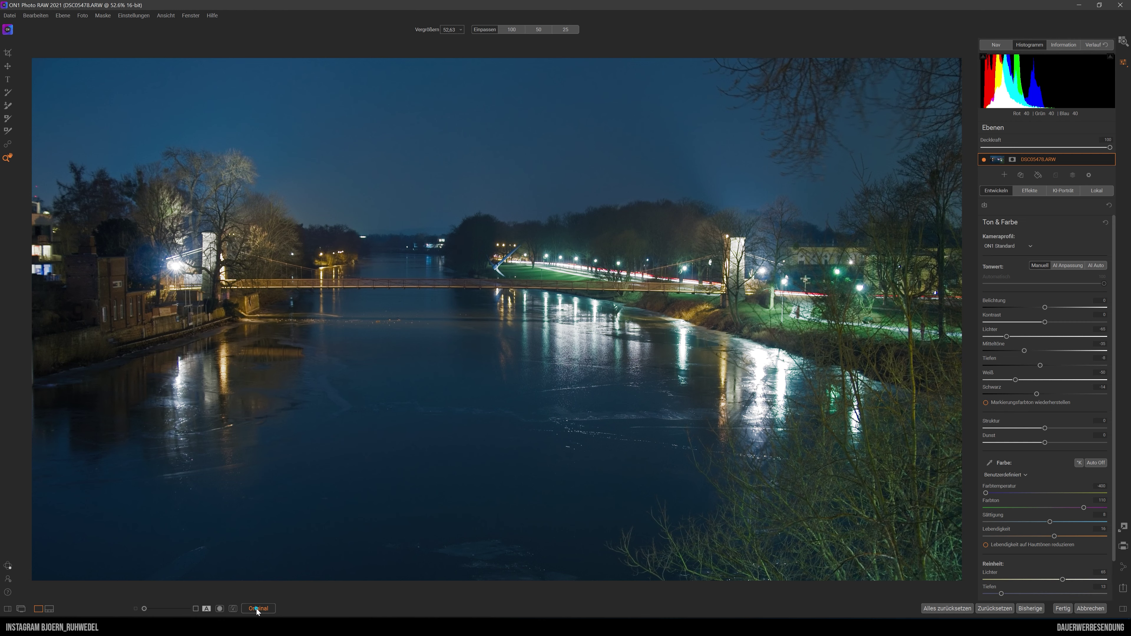
click(256, 609)
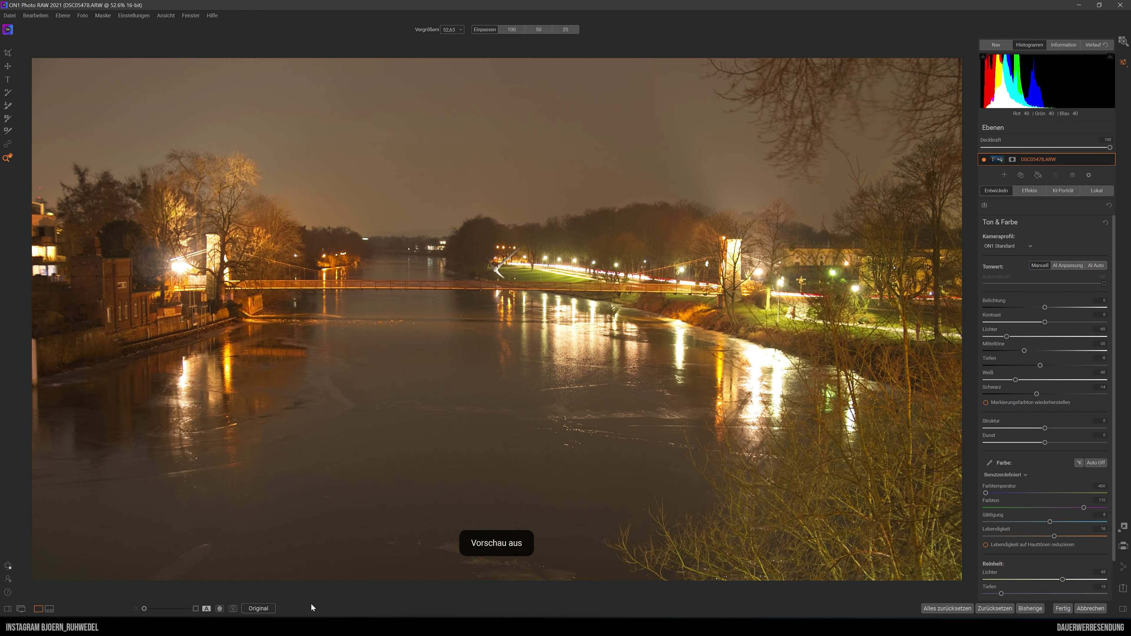
click(258, 608)
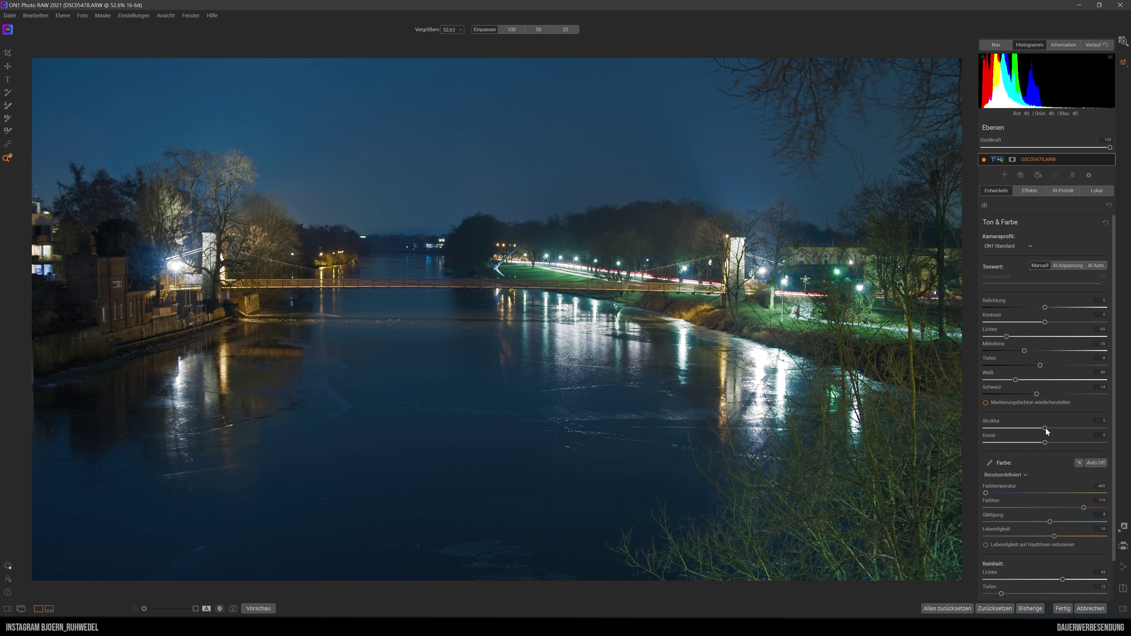
- Raise Struktur and lower Dunst in Ton & Farbe for crisper detail
drag(1047, 429, 1058, 430)
mouse_move(1045, 444)
mouse_down()
mouse_move(988, 444)
mouse_move(1040, 445)
mouse_up()
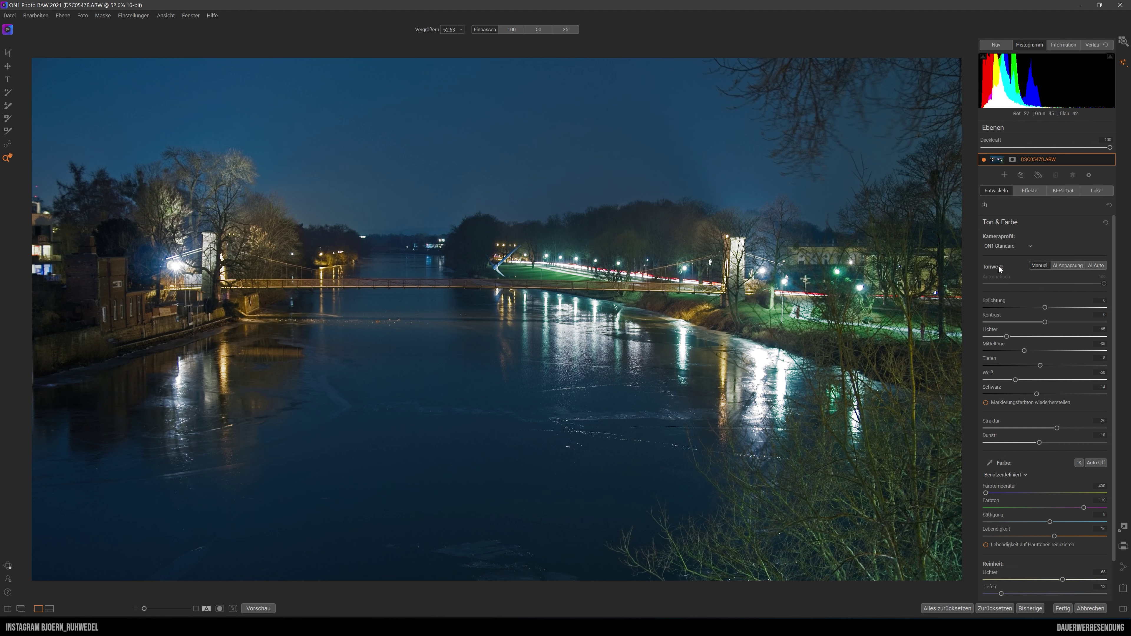
- Add a Dynamischer Kontrast filter under Effekte and open its Mehr style presets
click(1030, 190)
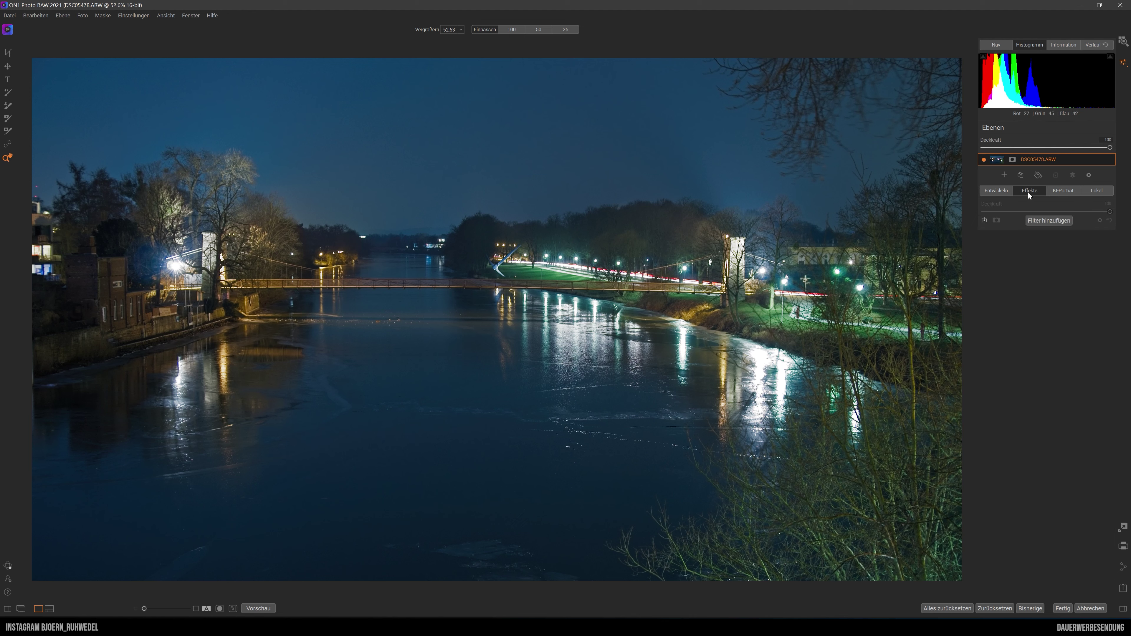
click(1043, 222)
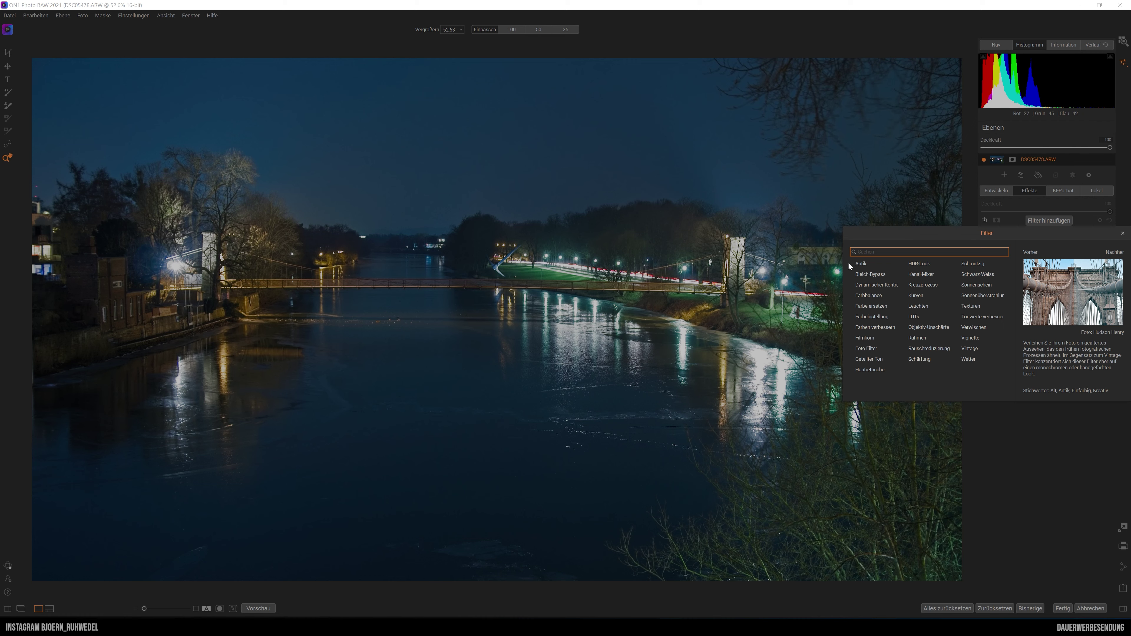
click(869, 285)
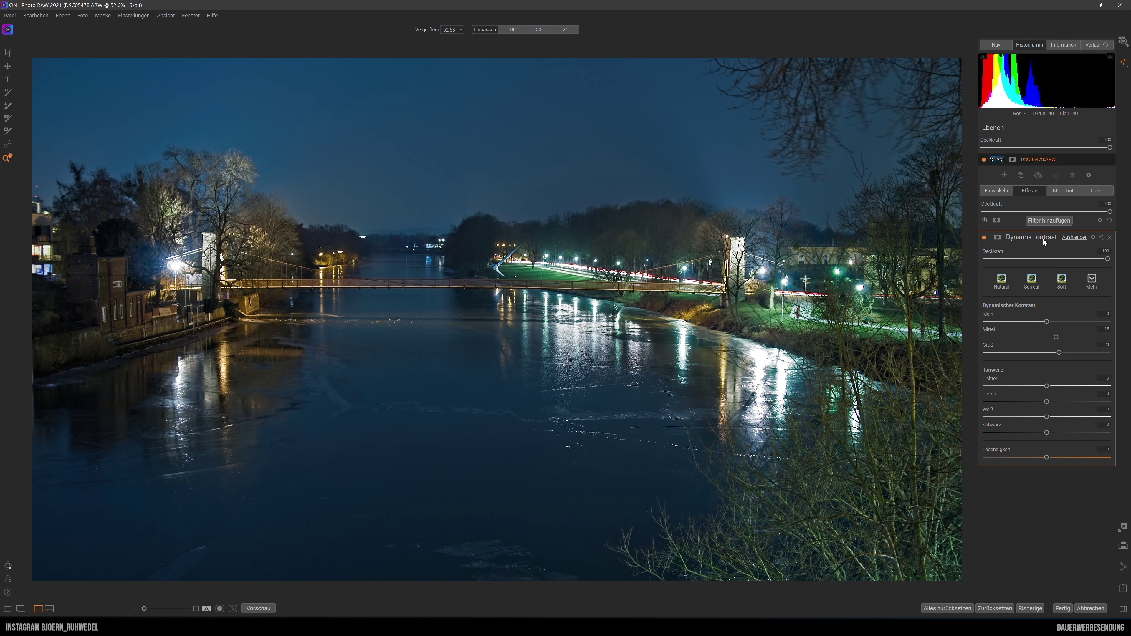
mouse_move(1043, 237)
click(1093, 279)
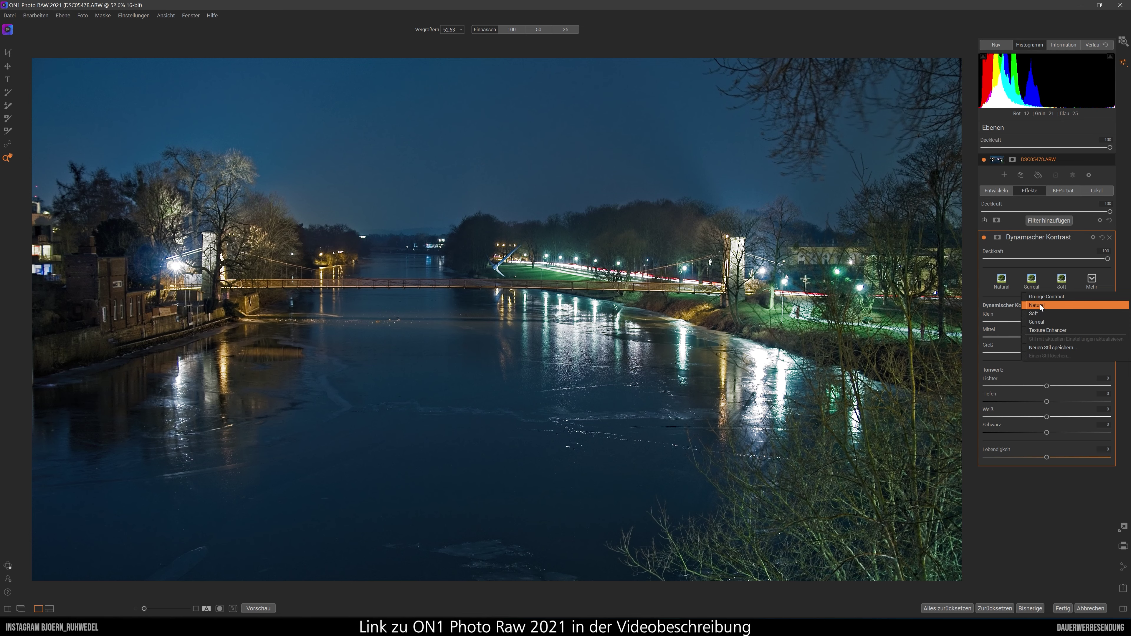
- Set Dynamic Contrast to the Natural style with slightly lower Deckkraft, comparing on and off
click(1041, 306)
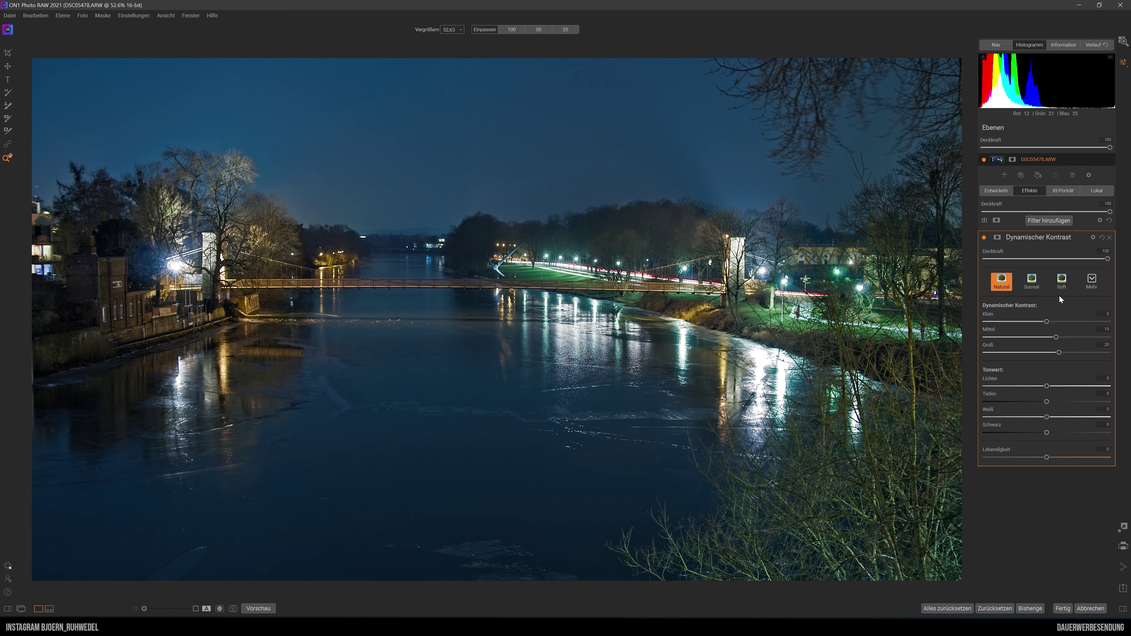
mouse_move(984, 237)
click(984, 237)
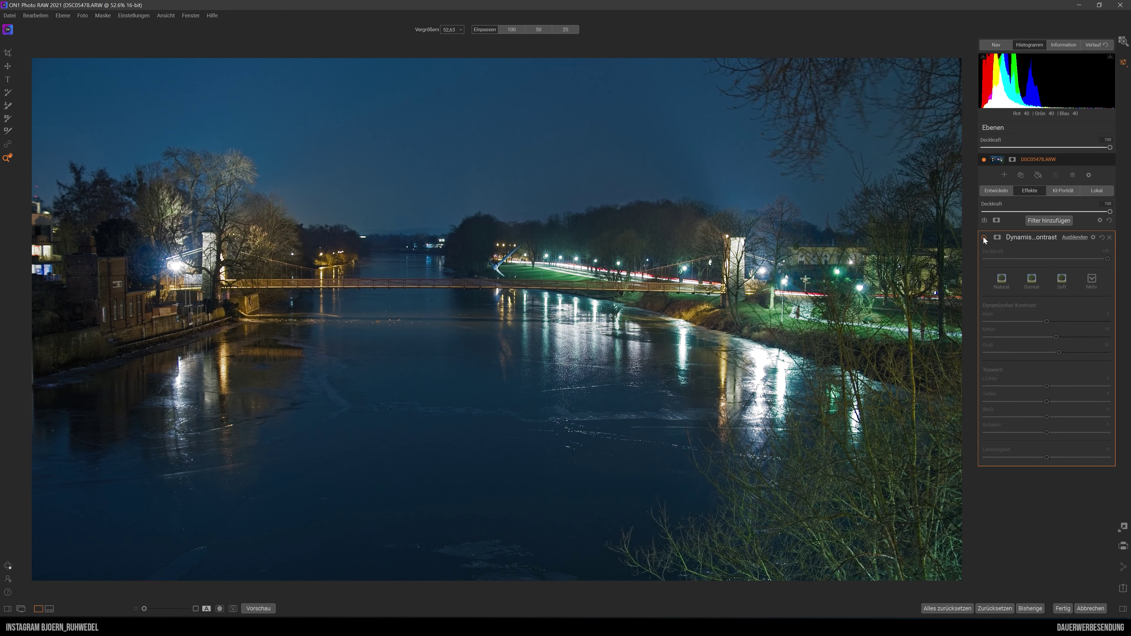
click(984, 237)
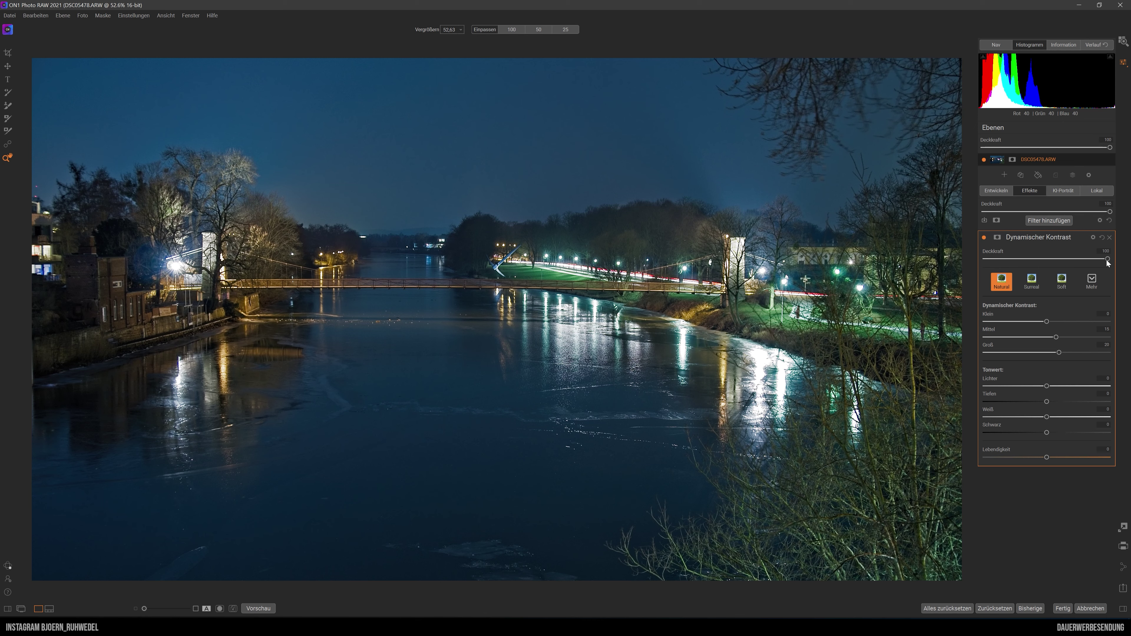
drag(1107, 260, 1104, 261)
click(984, 238)
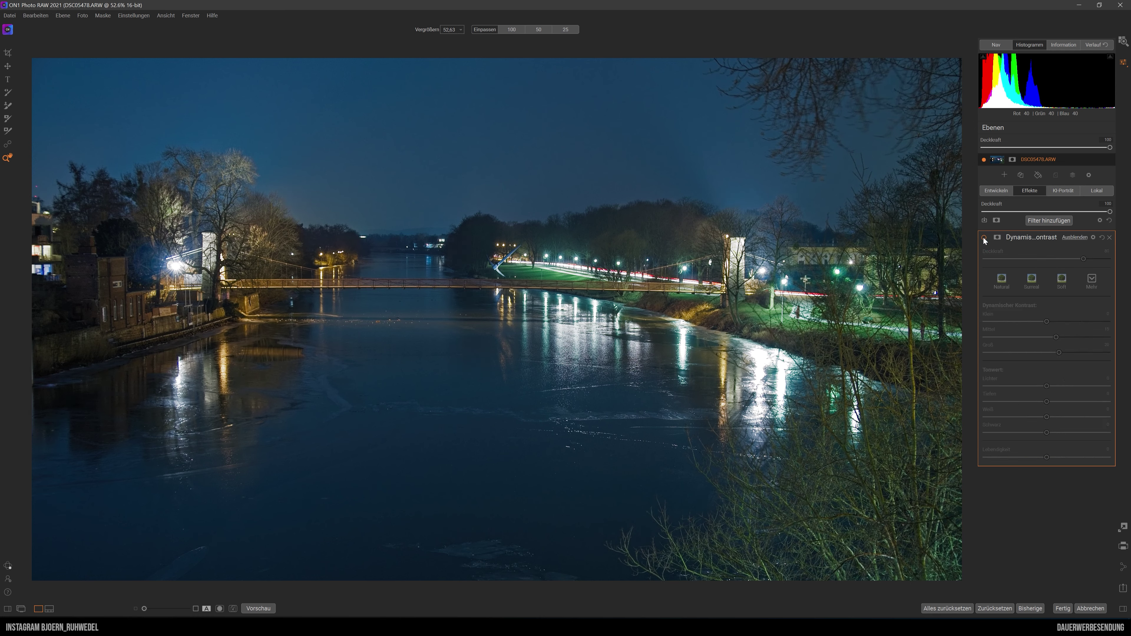
click(984, 238)
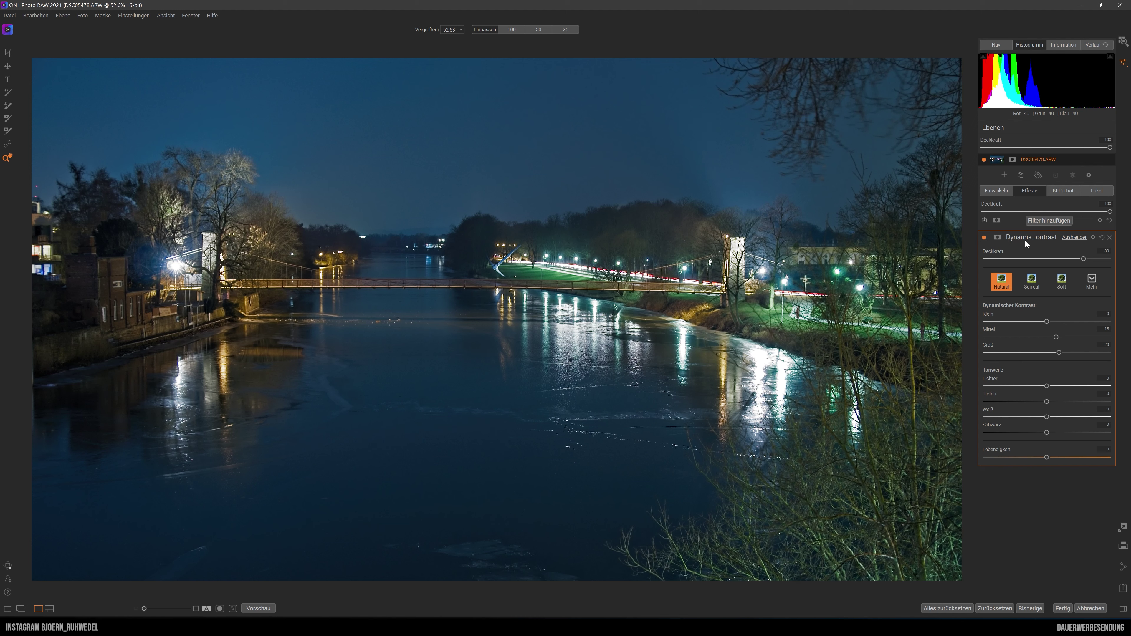
- Add a Farbbalance filter above Dynamischer Kontrast and open its Mehr style presets
click(1047, 221)
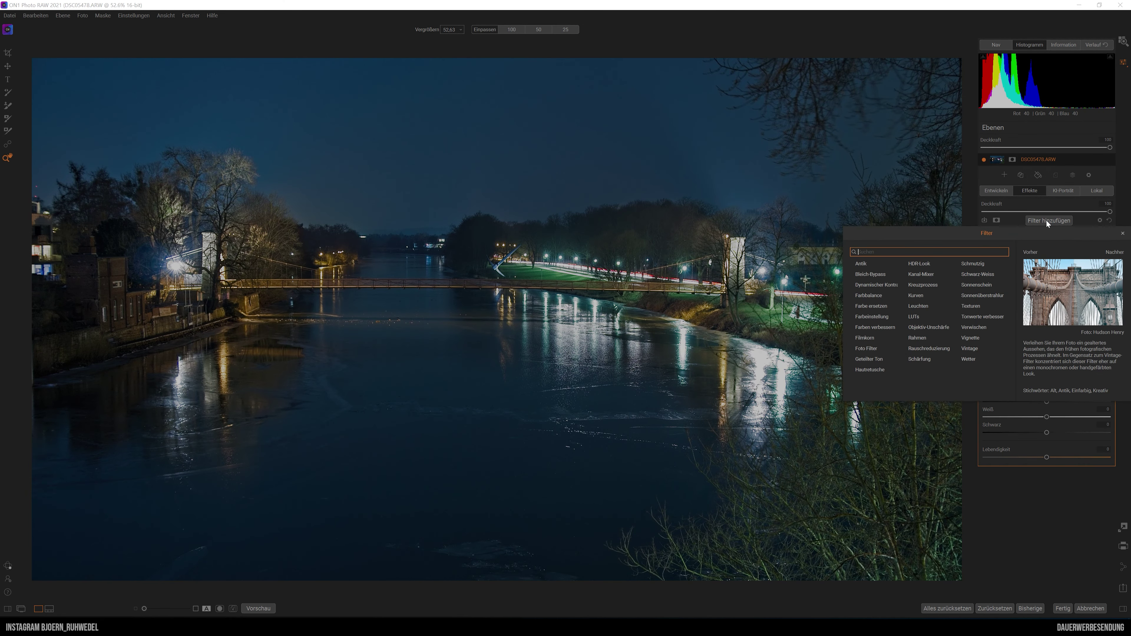
click(869, 296)
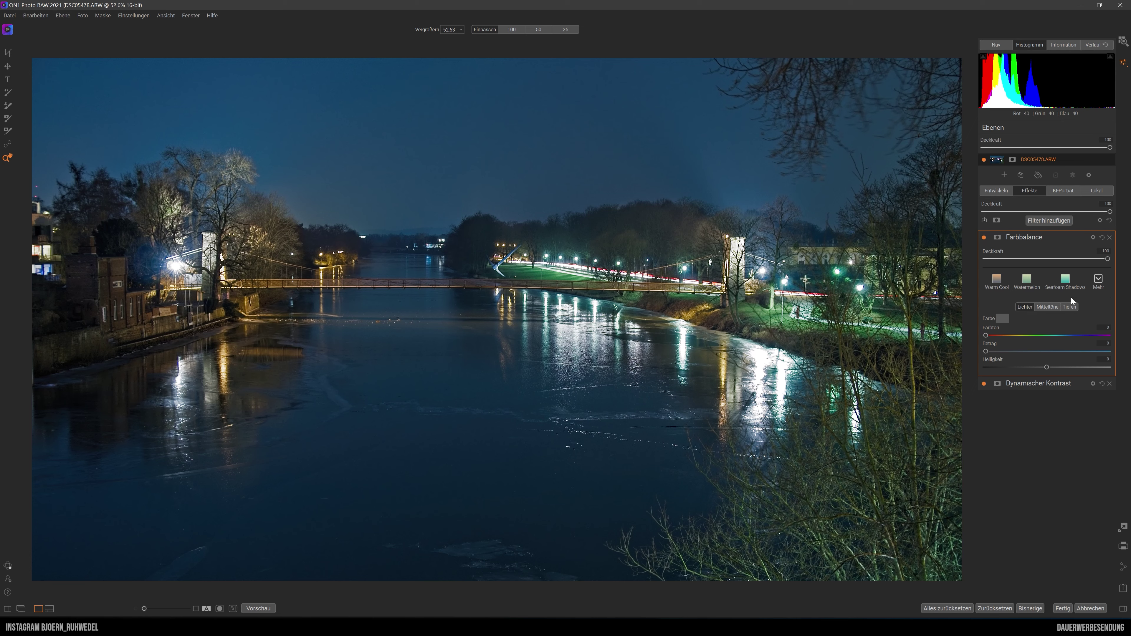
click(1098, 280)
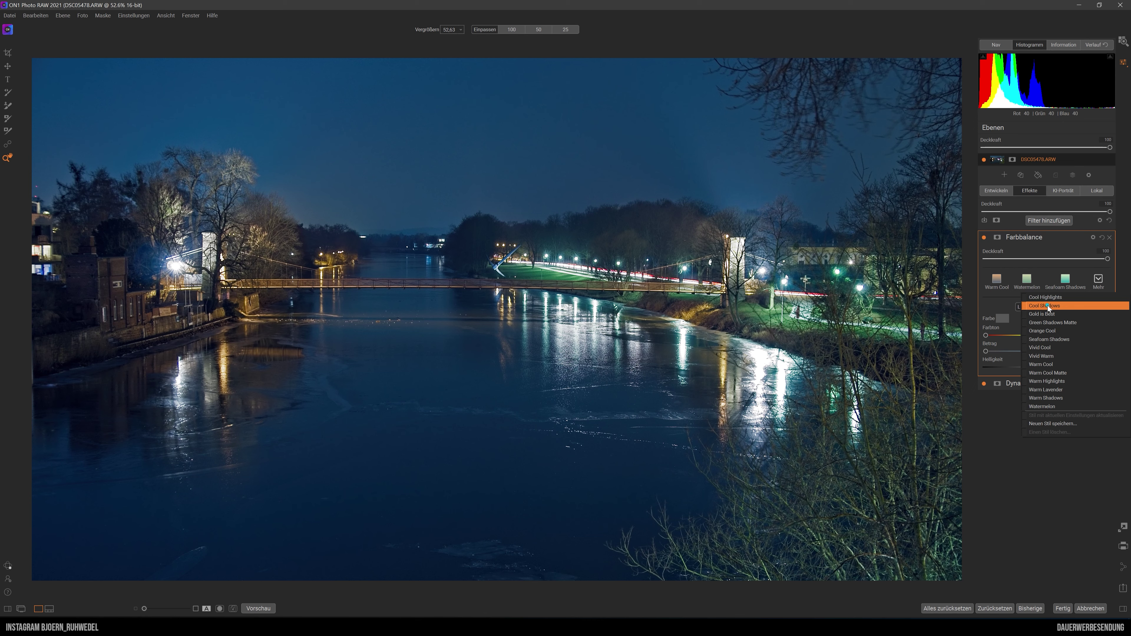
- Apply the Cool Shadows style to the Farbbalance filter for blue-tinted shadows
click(1046, 305)
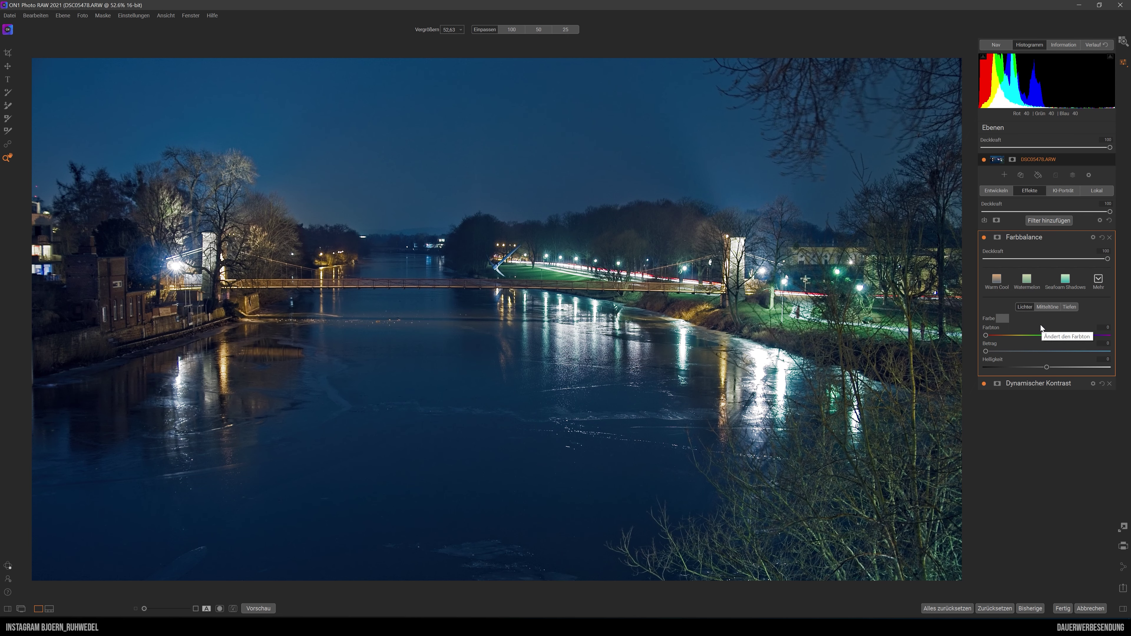
- Add a second Farbbalance filter and show its Mehr style presets
click(1050, 220)
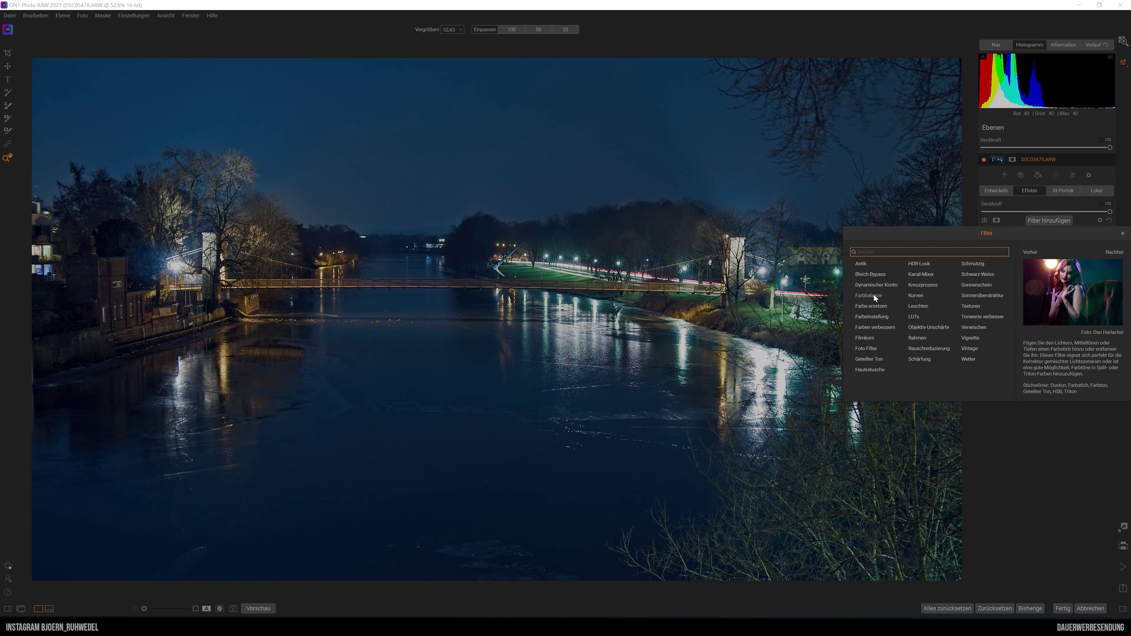
click(870, 297)
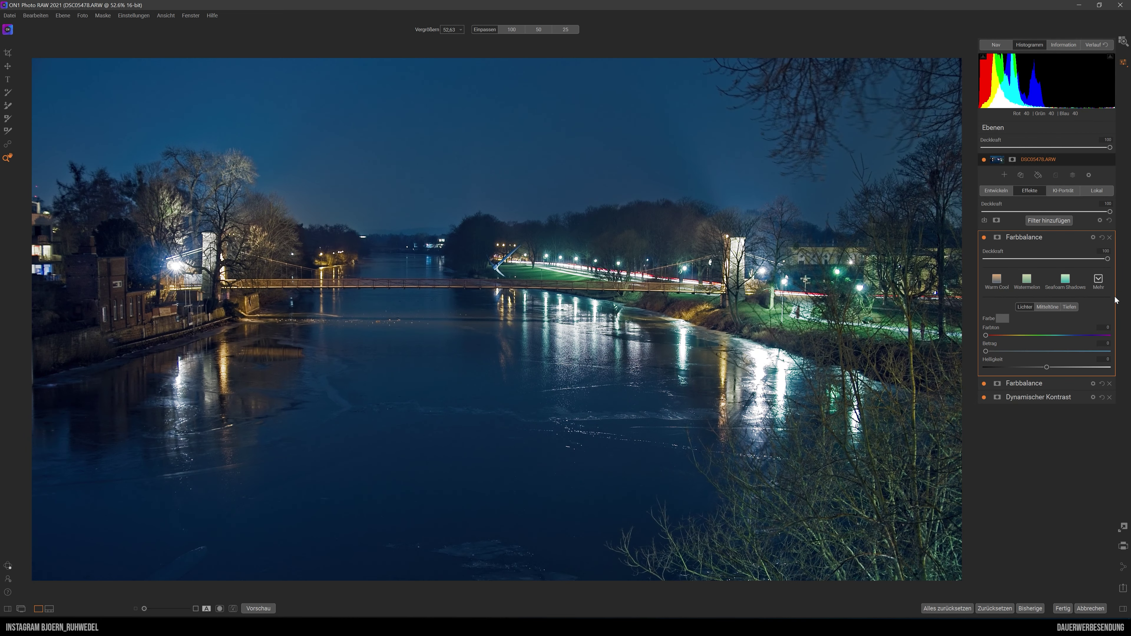
click(1099, 279)
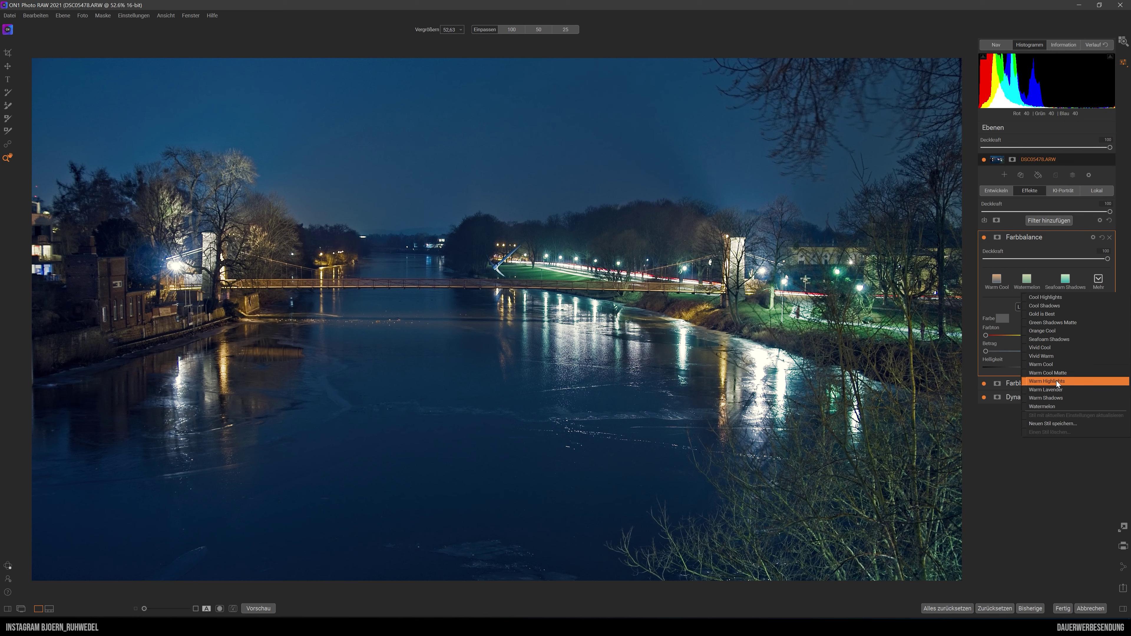
- Apply Gold is Best to the second Farbbalance and set its Tiefen Betrag to 0
click(1048, 314)
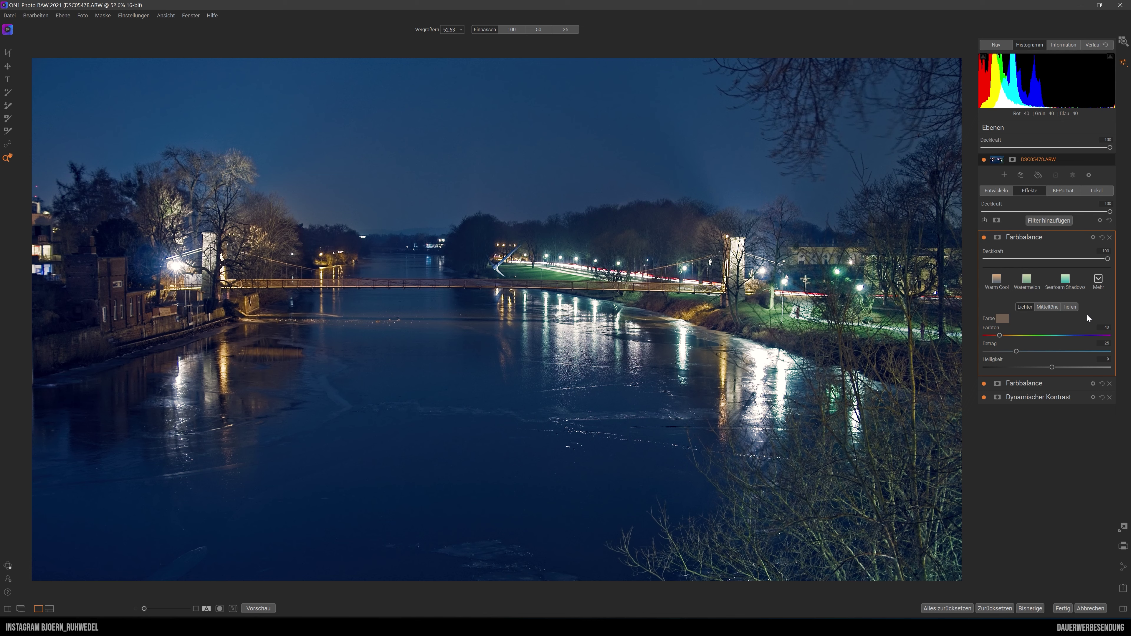
click(1048, 308)
click(1072, 307)
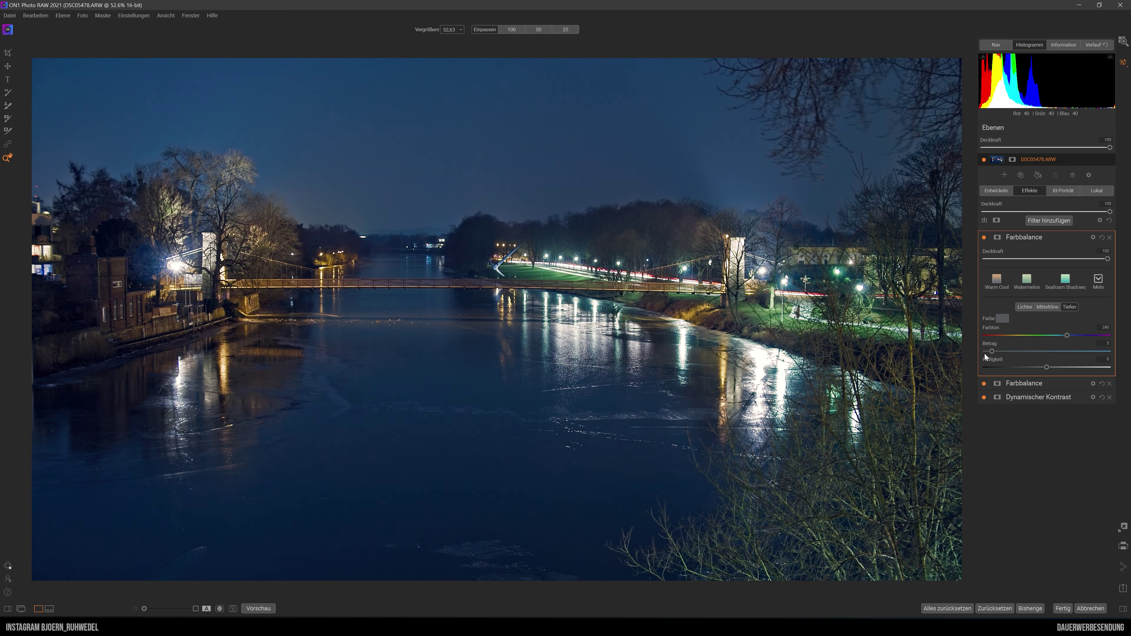
drag(985, 354, 979, 351)
- Toggle the second color balance off and on to compare, then collapse it
click(984, 237)
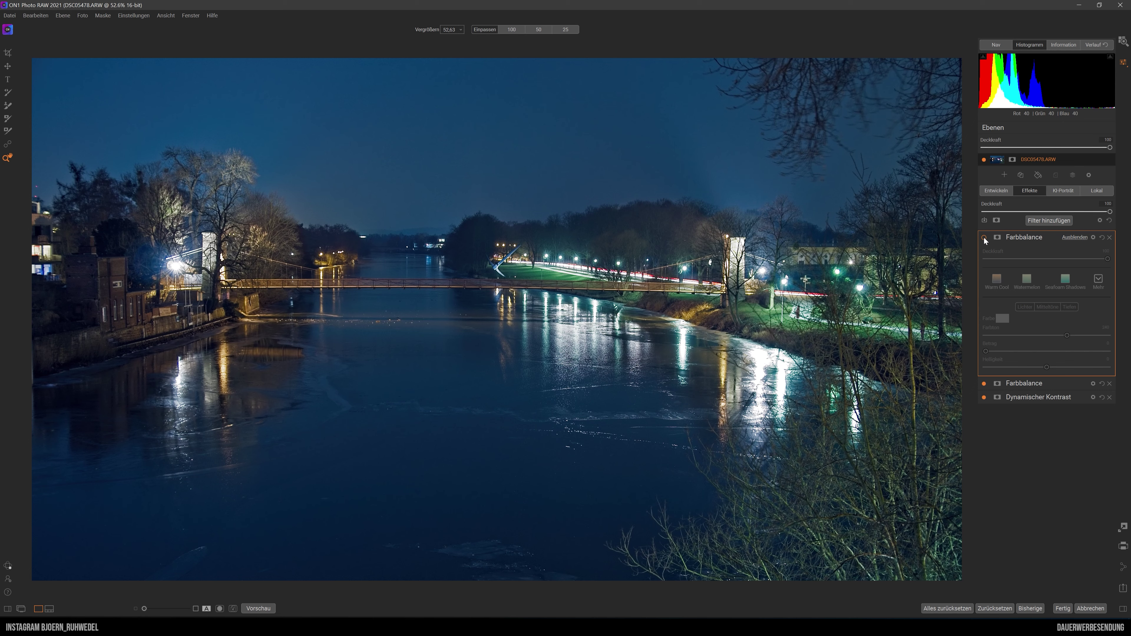
click(984, 237)
click(984, 237)
click(984, 238)
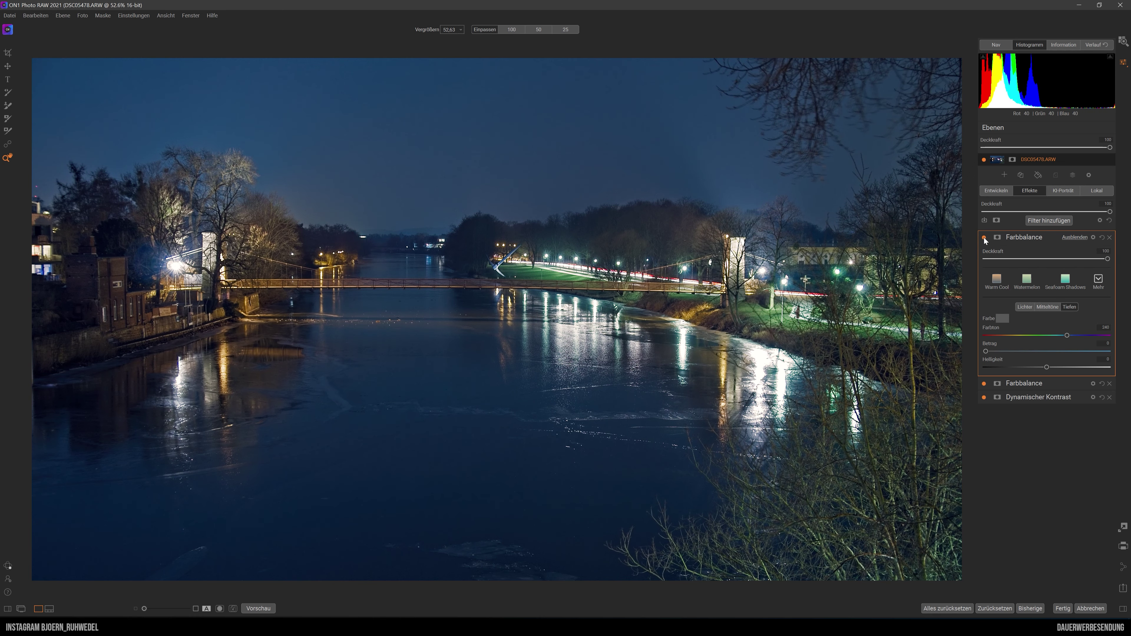
click(985, 238)
click(1030, 237)
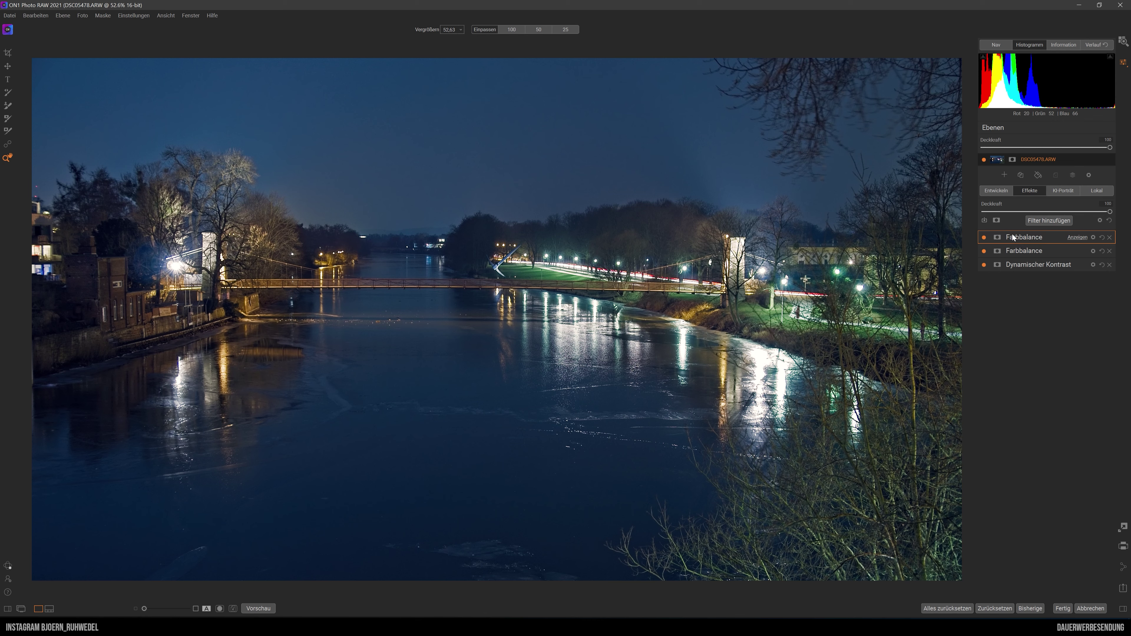
- Add a Kanal-Mixer with the Warming Polarizer style and lower its Deckkraft to 87
click(1052, 221)
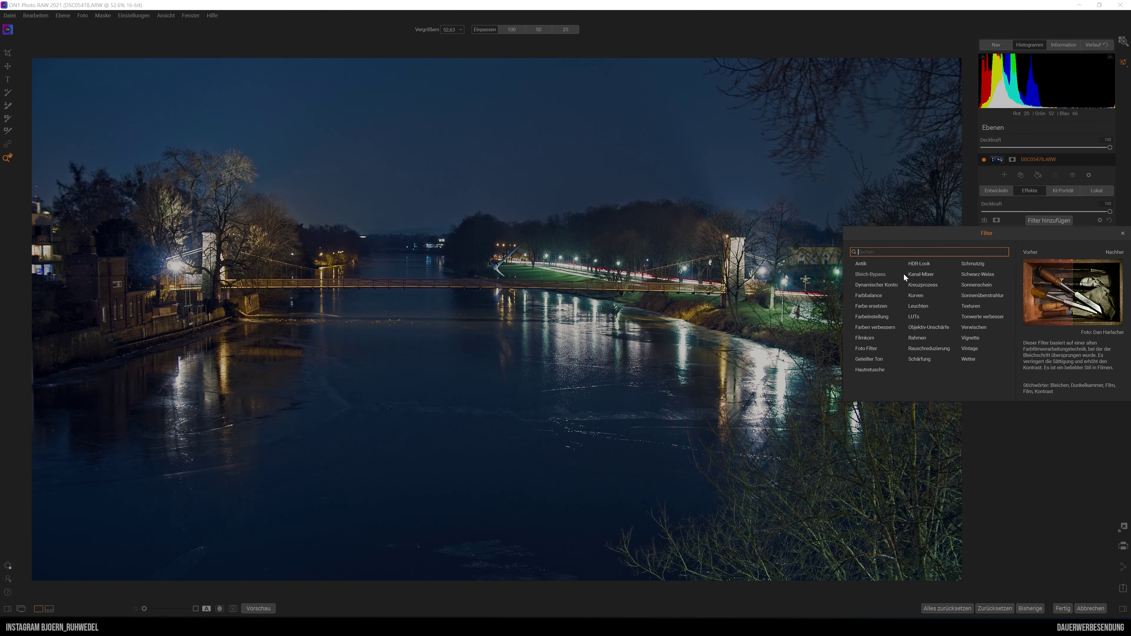
click(926, 275)
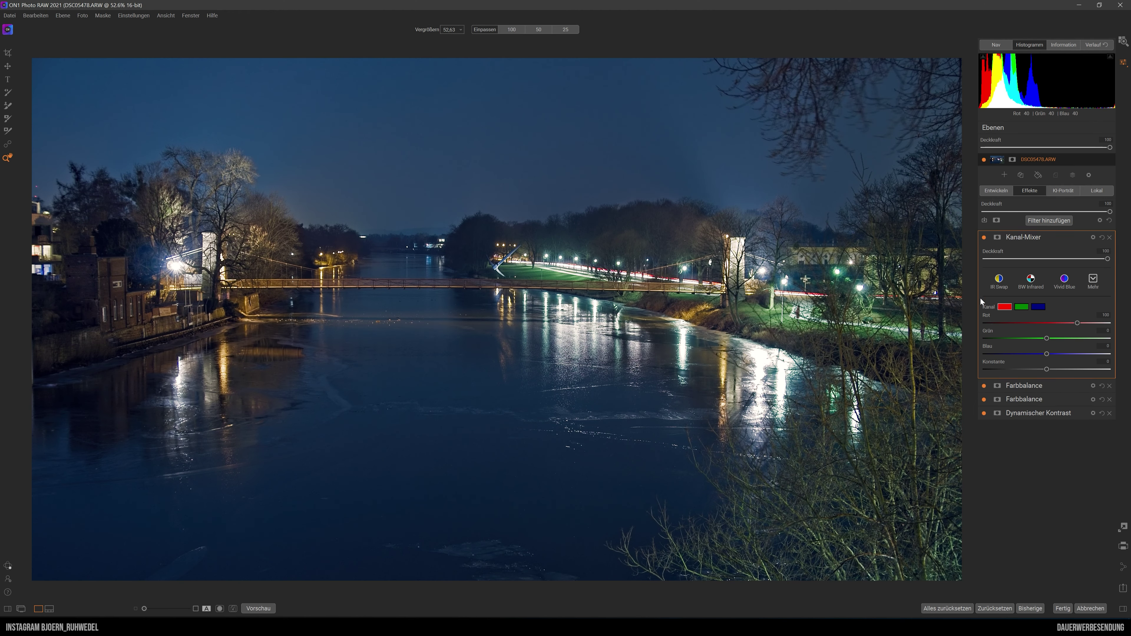
click(1095, 280)
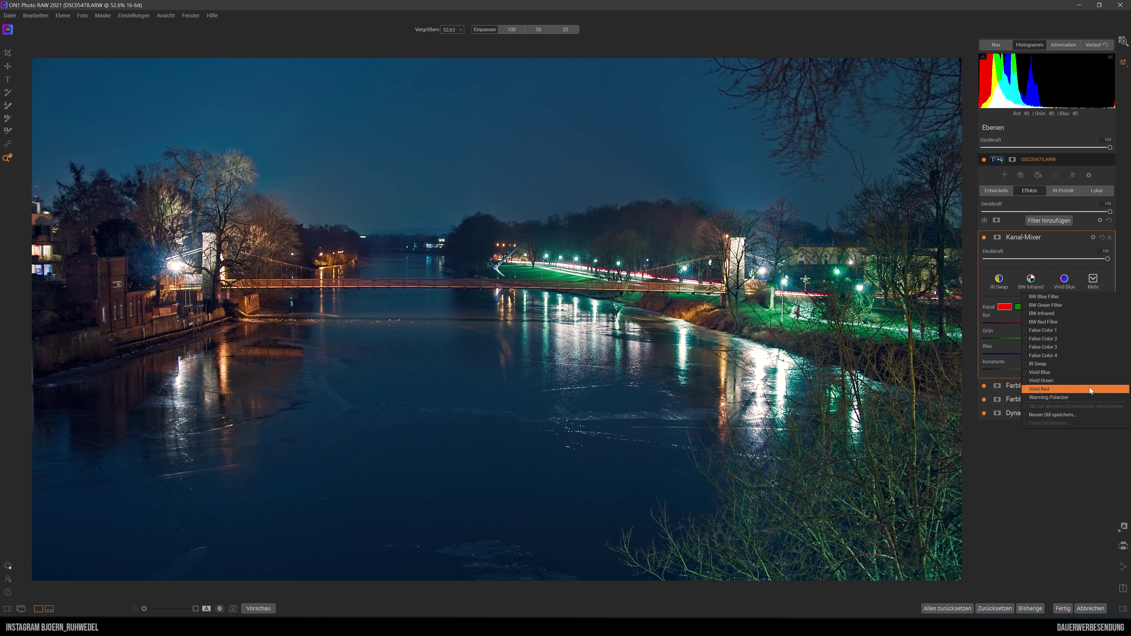
click(1050, 397)
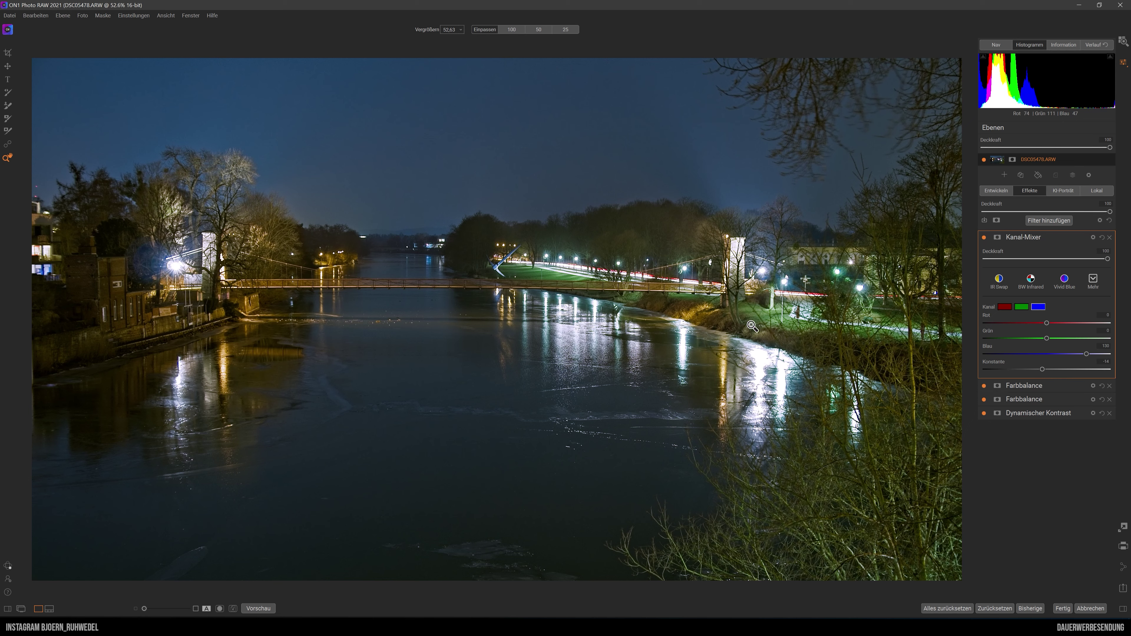
drag(1107, 259, 1071, 259)
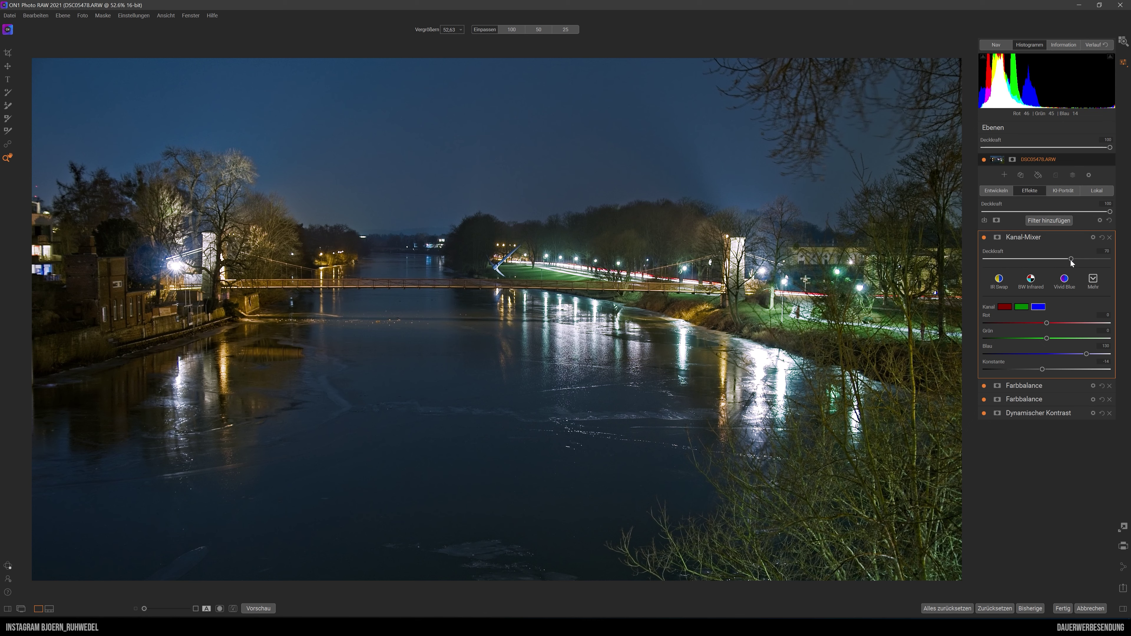
- Compare the Kanal-Mixer on and off, then set its Deckkraft to 67 and collapse it
click(984, 237)
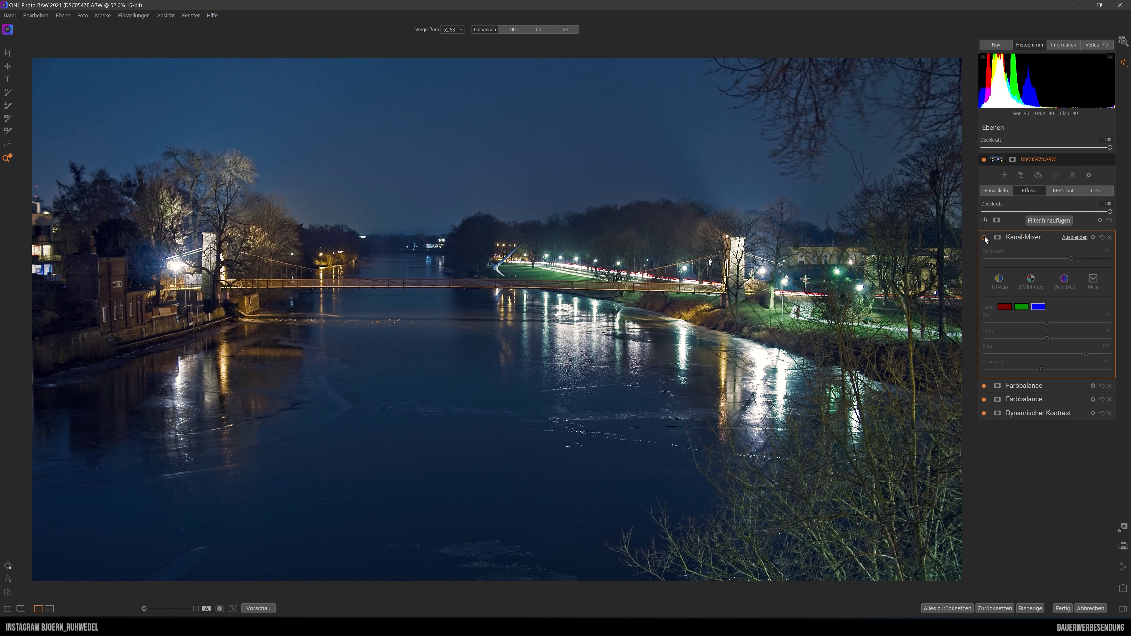
click(984, 237)
click(985, 237)
click(985, 237)
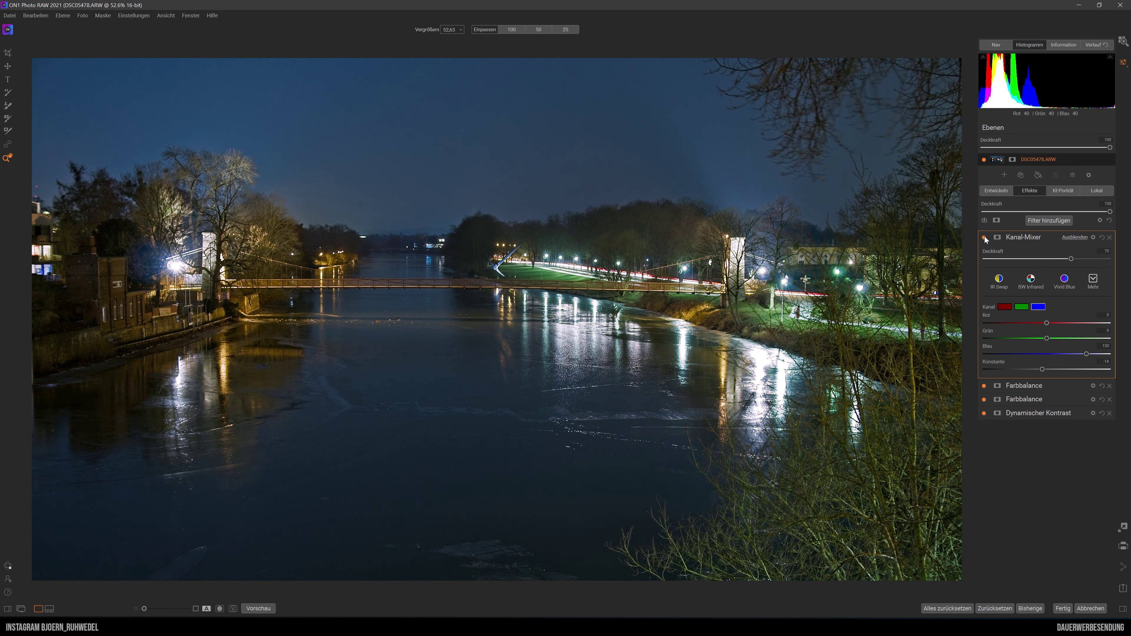
click(985, 237)
click(984, 238)
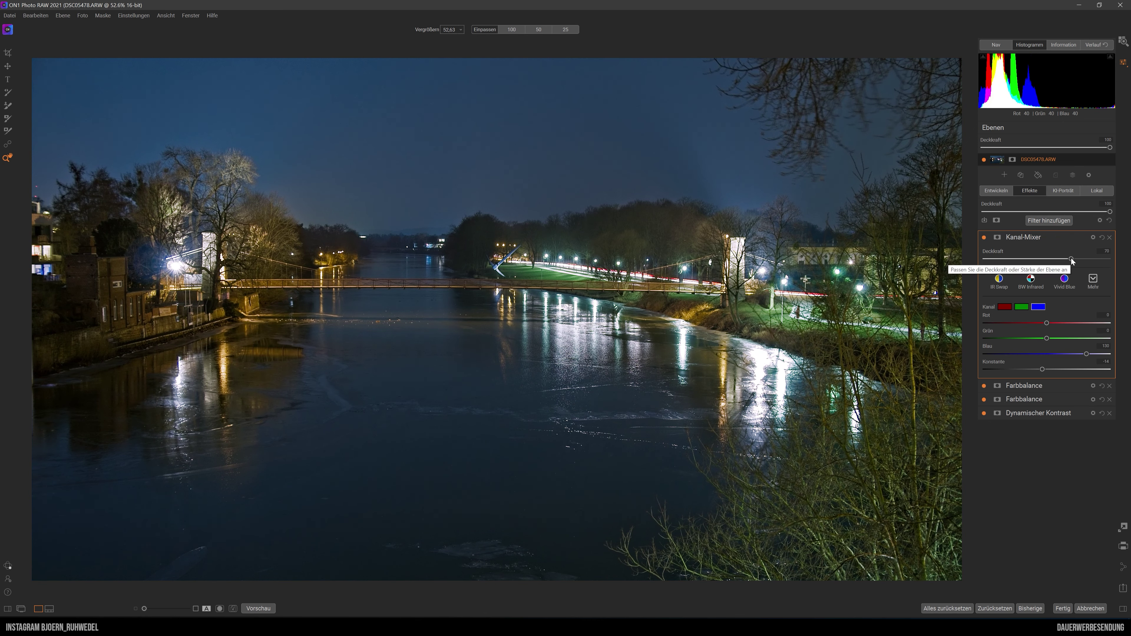
drag(1071, 259, 1060, 259)
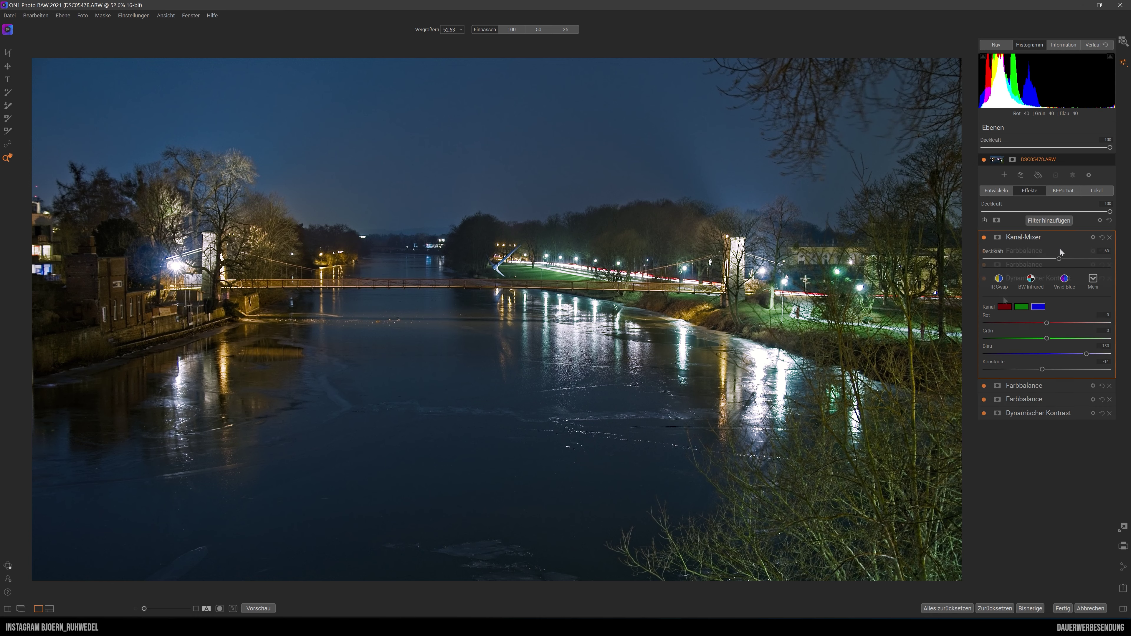
click(1058, 238)
click(1062, 277)
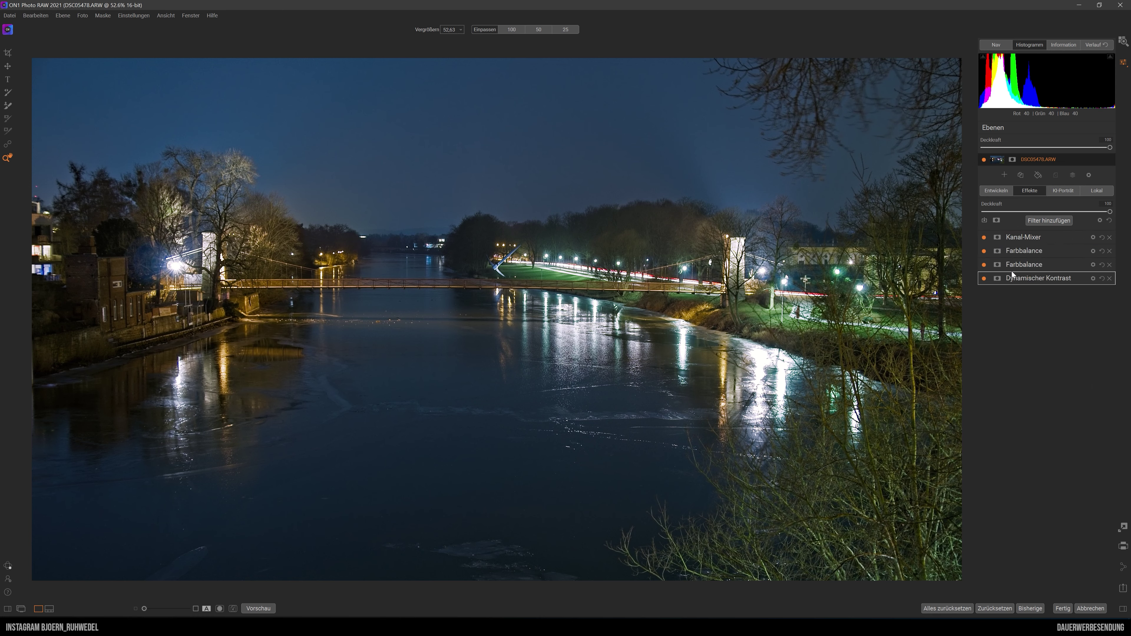
- Compare the image with the Kanal-Mixer off and on, then open the filter browser
click(1034, 250)
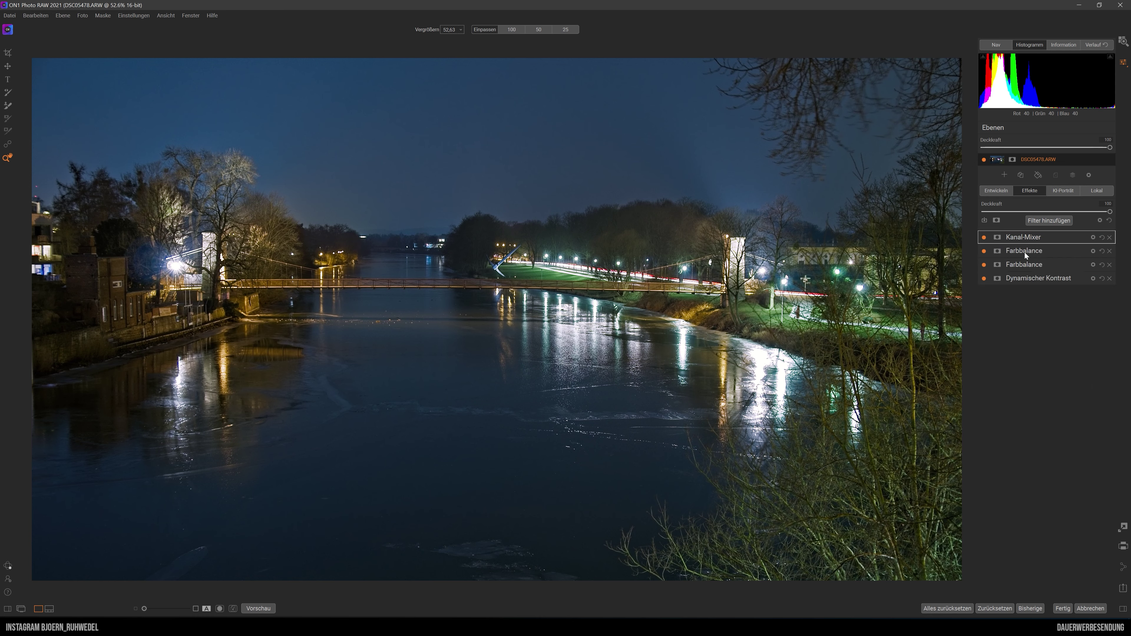
click(984, 237)
click(985, 238)
click(990, 251)
click(1049, 218)
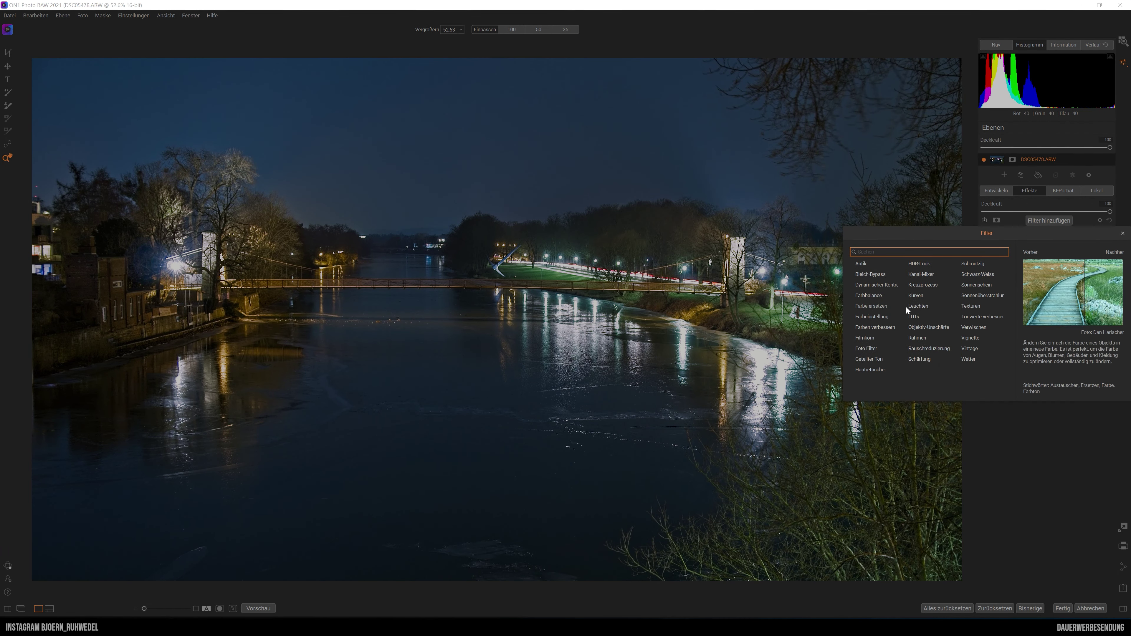
- Add a Leuchten glow filter with the Darker style and reduced Deckkraft
click(916, 306)
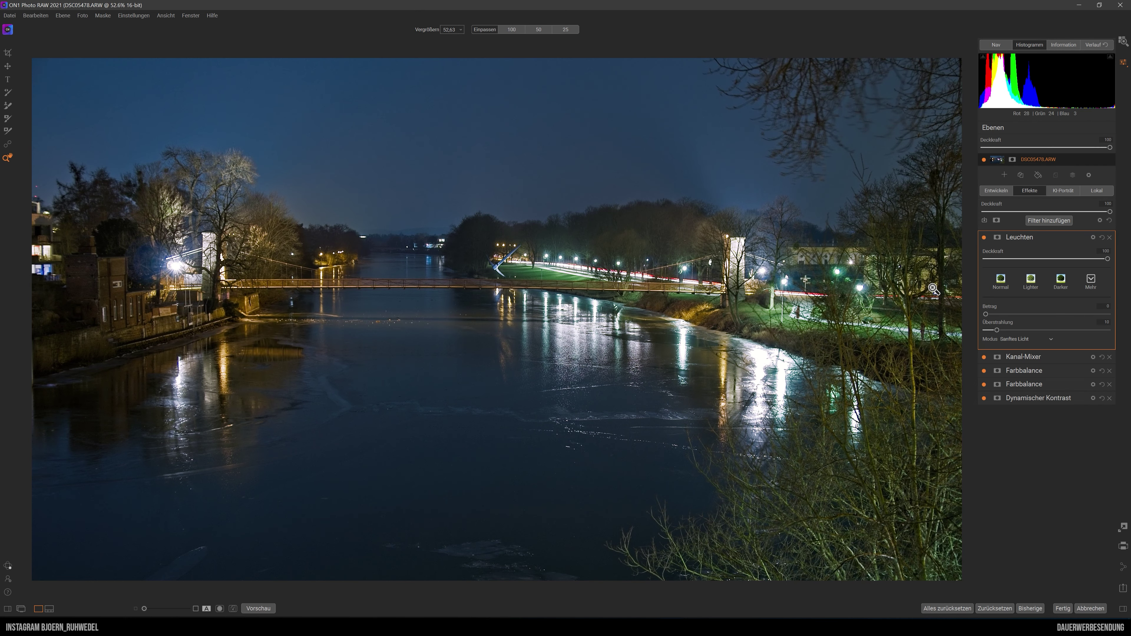
click(1093, 279)
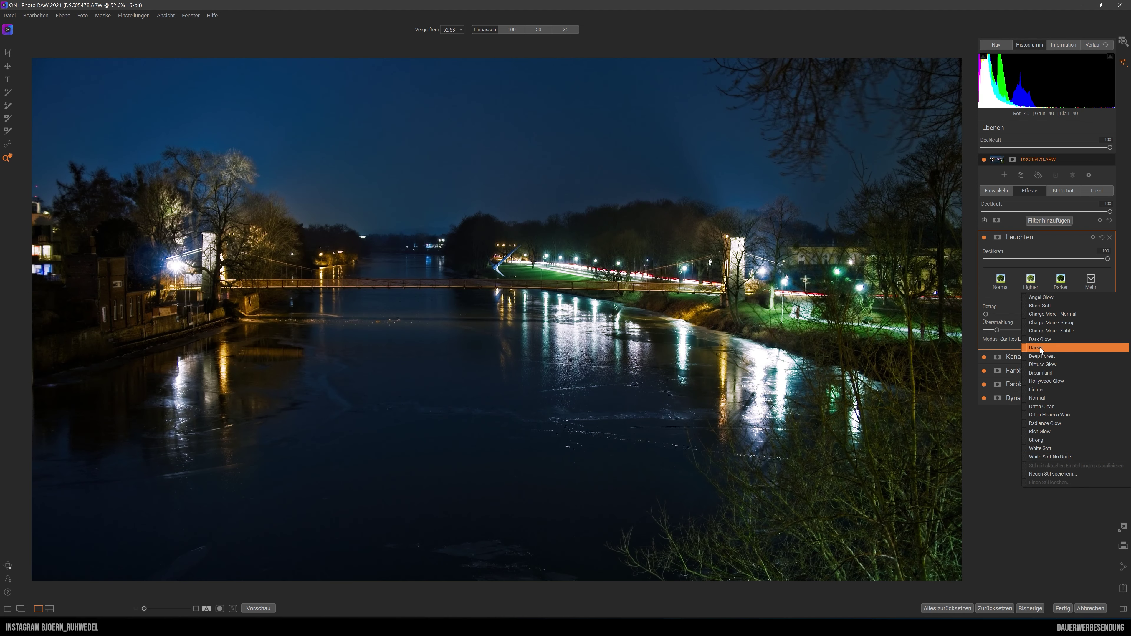
click(1041, 347)
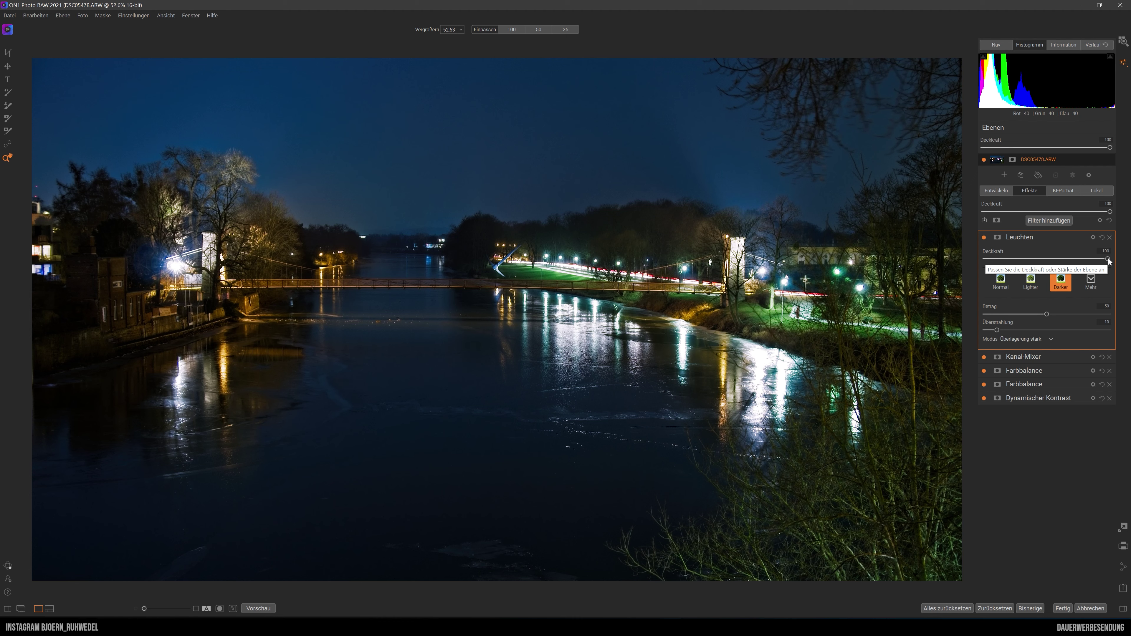
drag(1108, 259, 1050, 262)
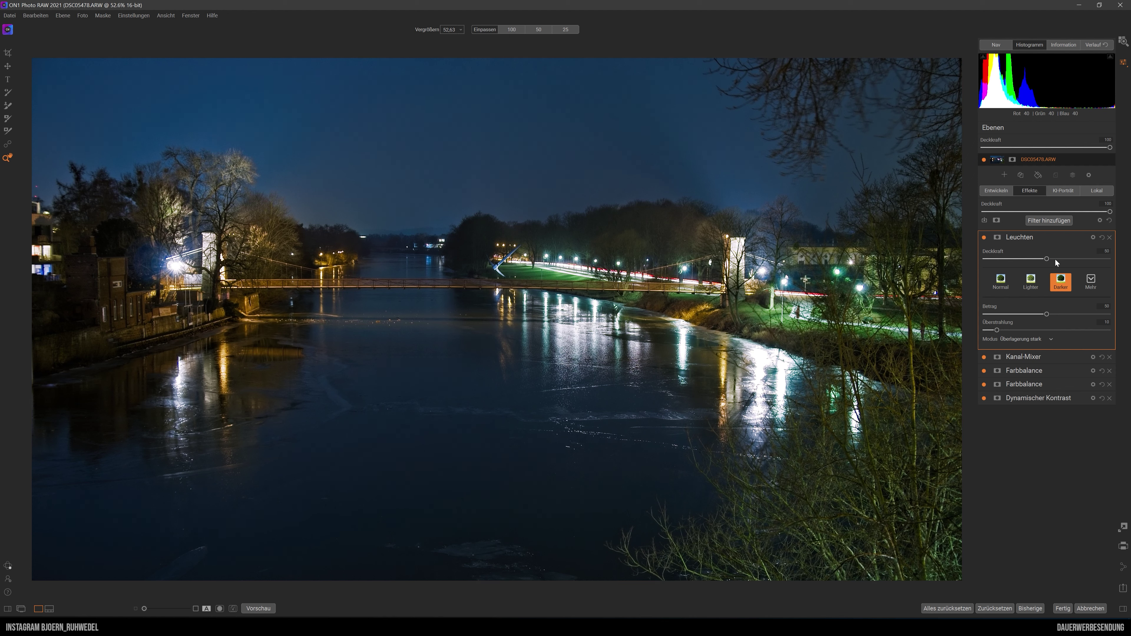
mouse_move(1047, 259)
mouse_down()
mouse_move(1097, 255)
mouse_move(1052, 266)
mouse_up()
- Add Tonwerte verbessern with the Midtones Lighter style at 86 Deckkraft
click(1046, 220)
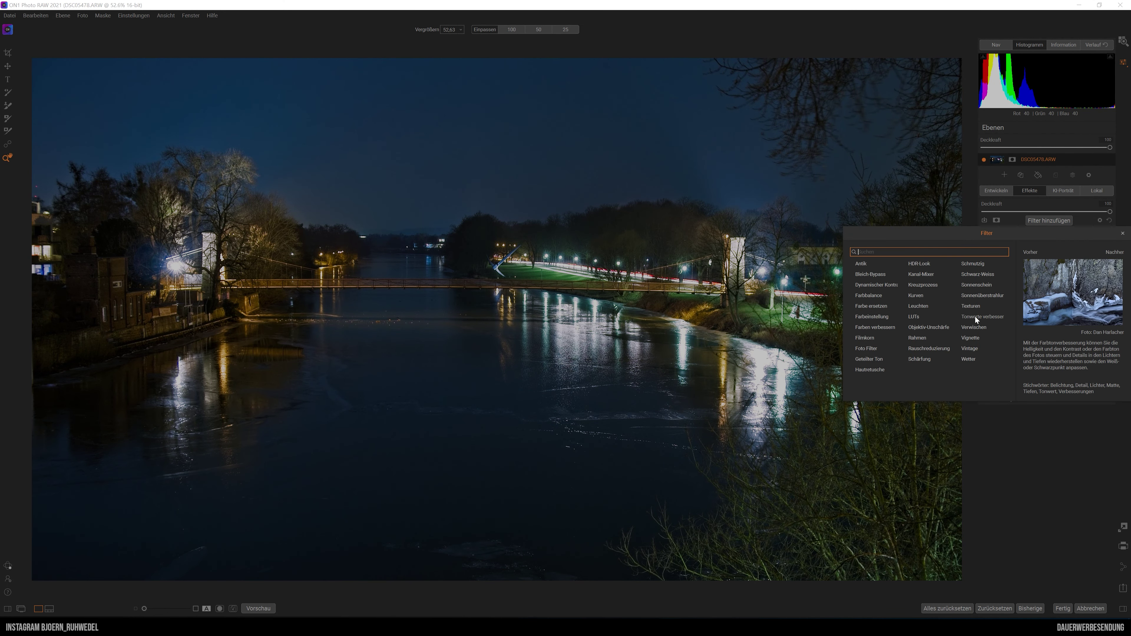
click(992, 316)
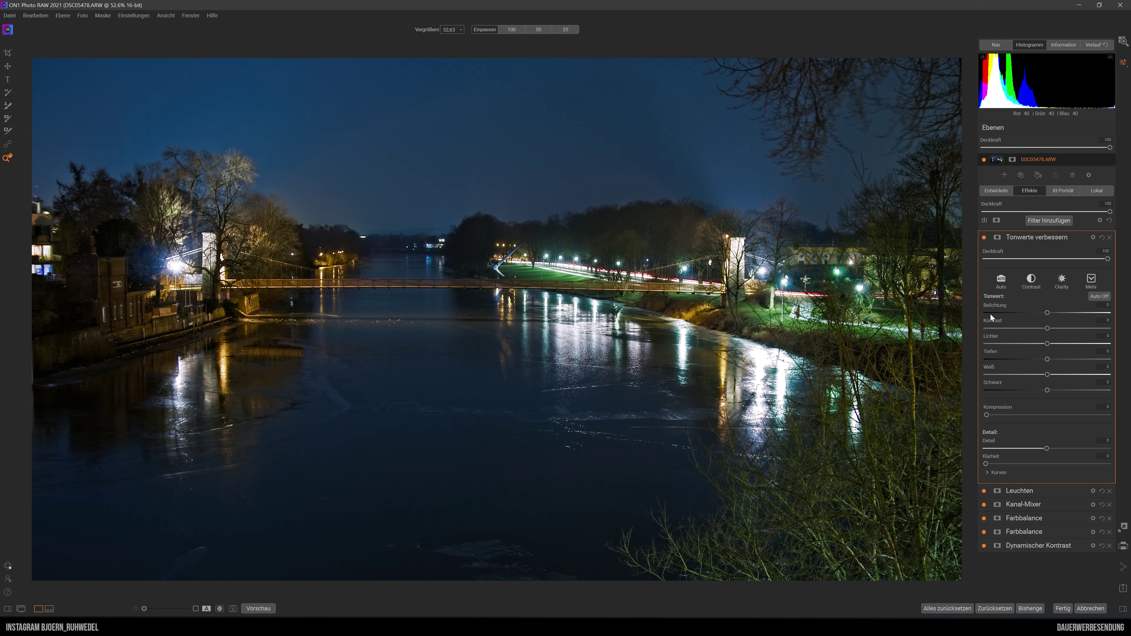
click(1093, 280)
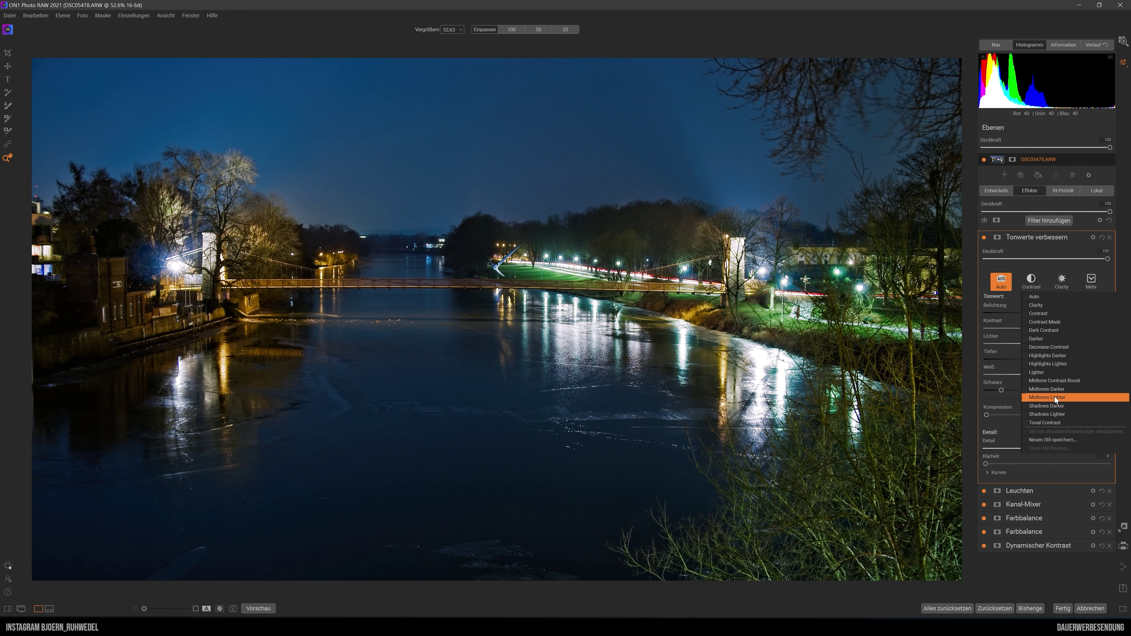
click(1055, 398)
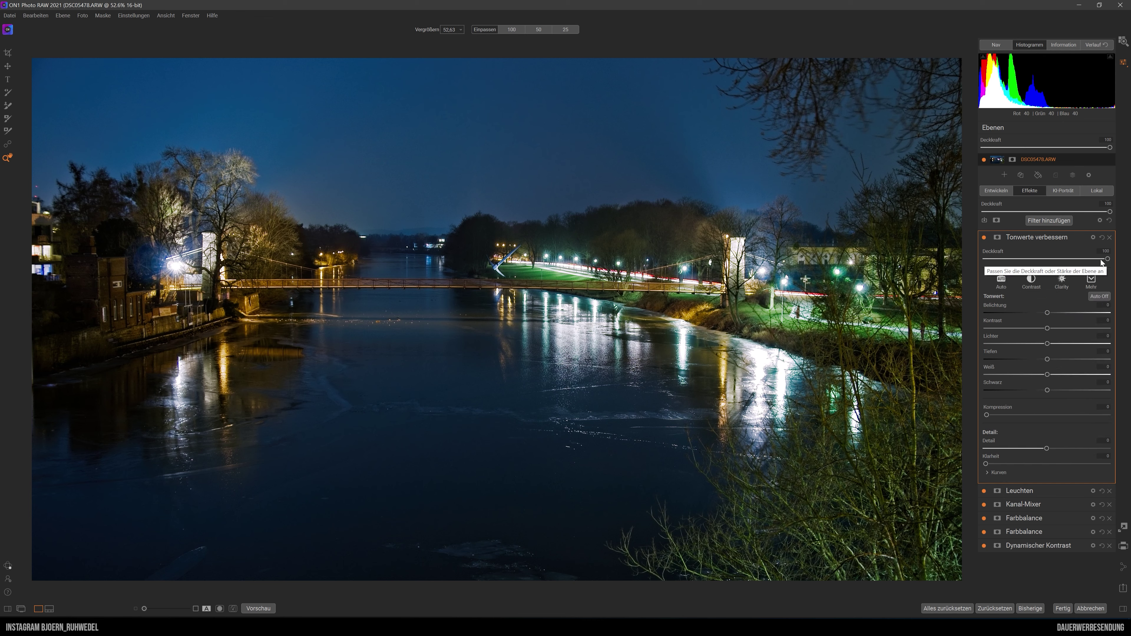
drag(1108, 259, 1053, 264)
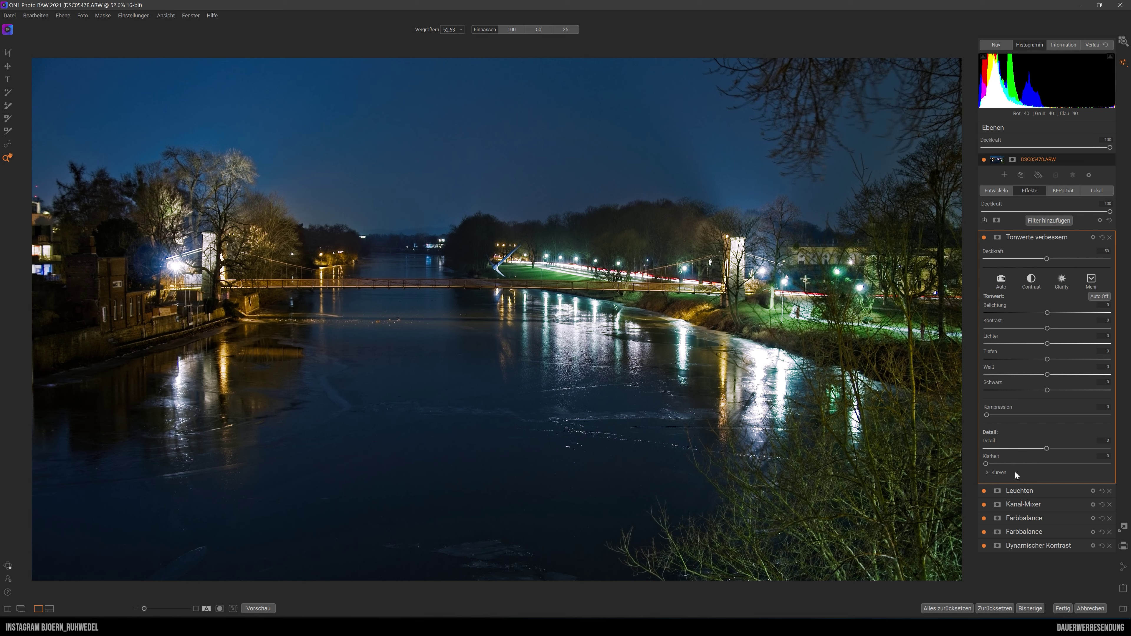
- Expand and review the tone filter's Kurven curve editor
click(1002, 473)
scroll(1038, 485, down, 3)
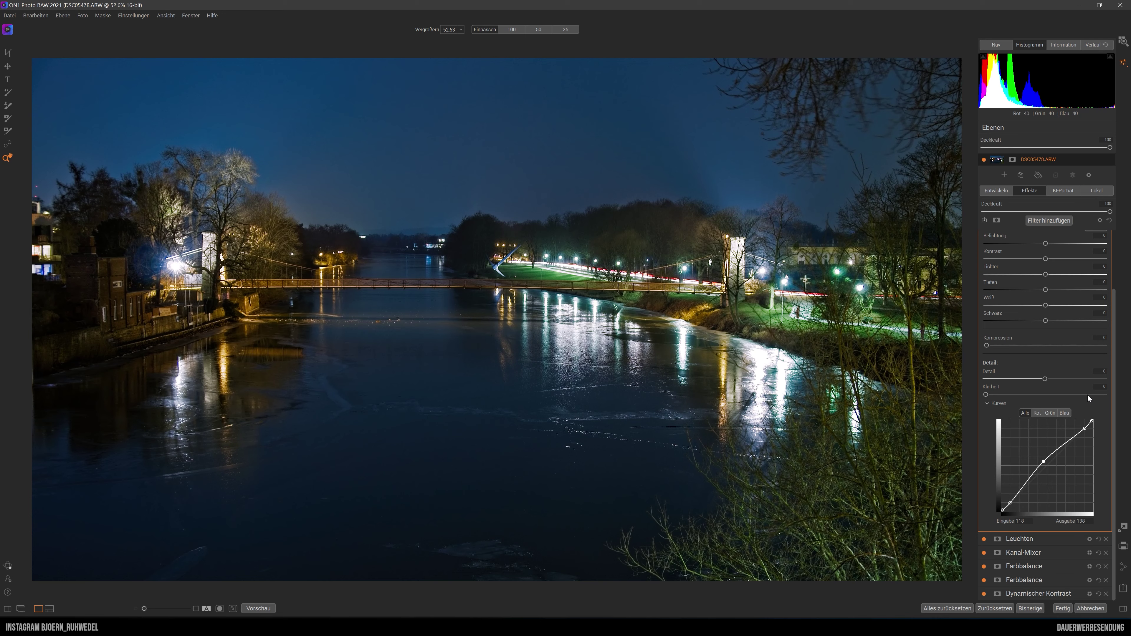
scroll(1087, 395, up, 2)
scroll(1081, 396, up, 1)
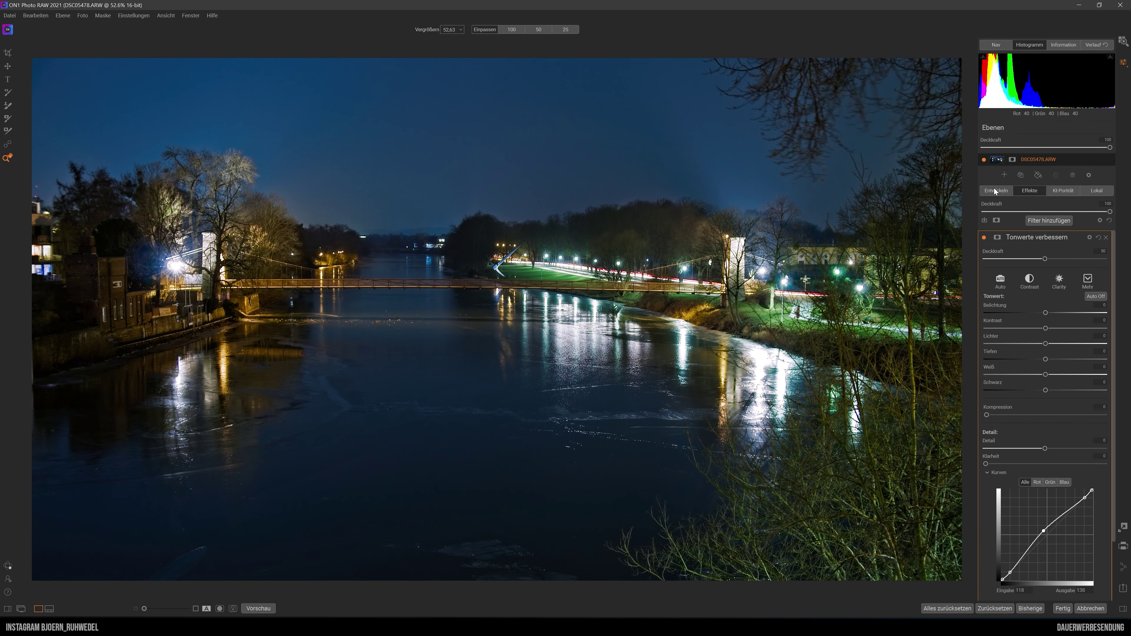
click(1044, 219)
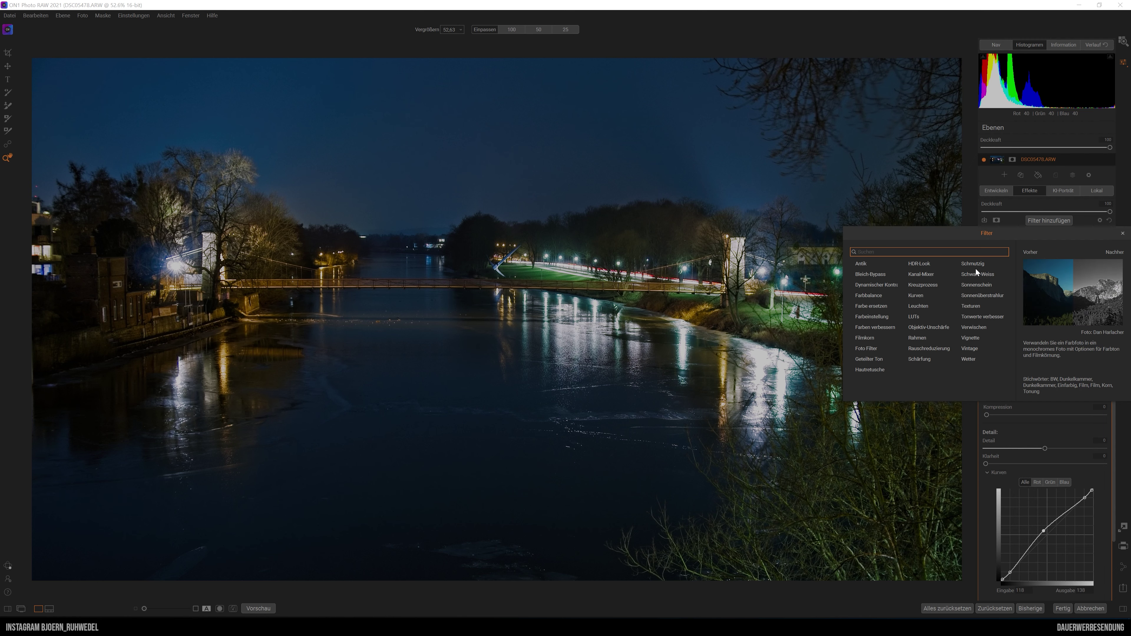
- Add a Schärfung filter with Progressive Sharpening and slightly lowered Deckkraft
click(921, 359)
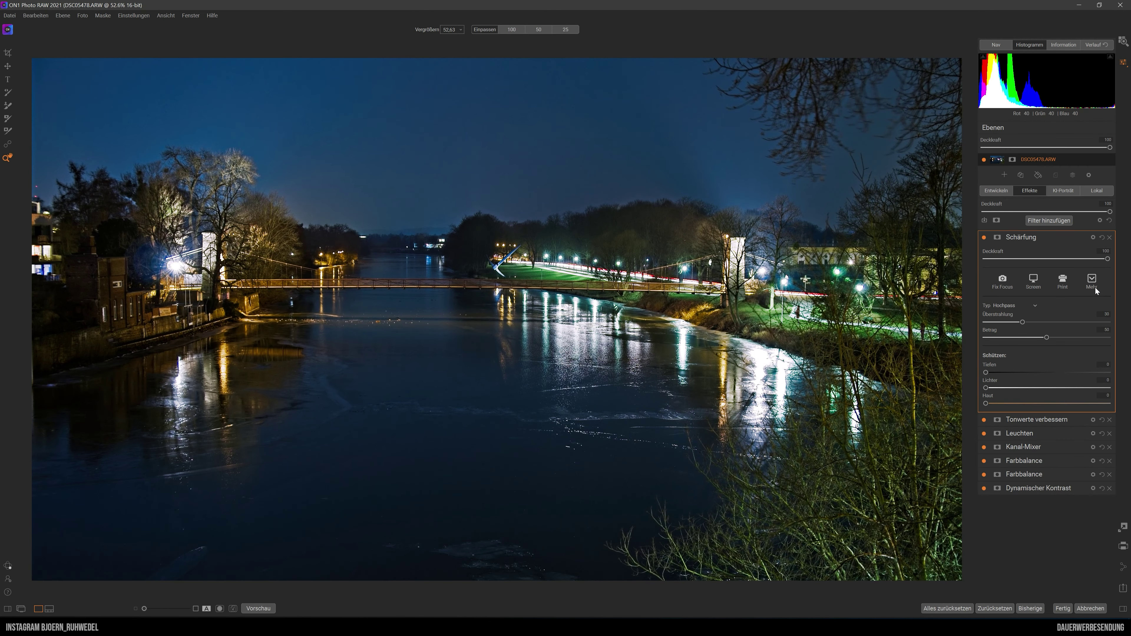
click(1093, 285)
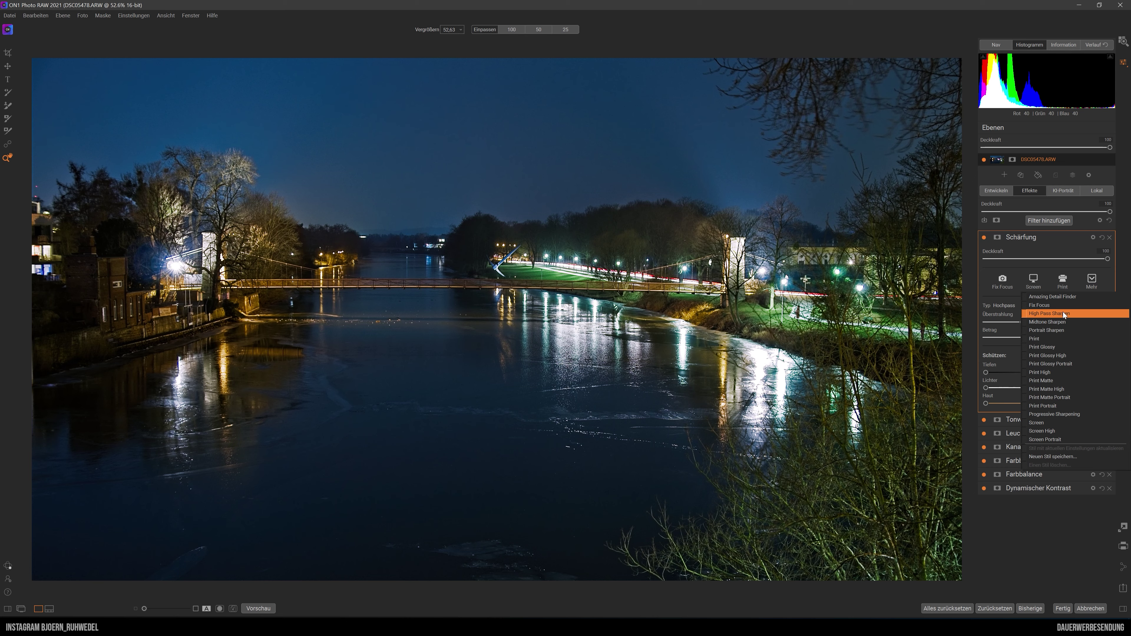
click(1047, 430)
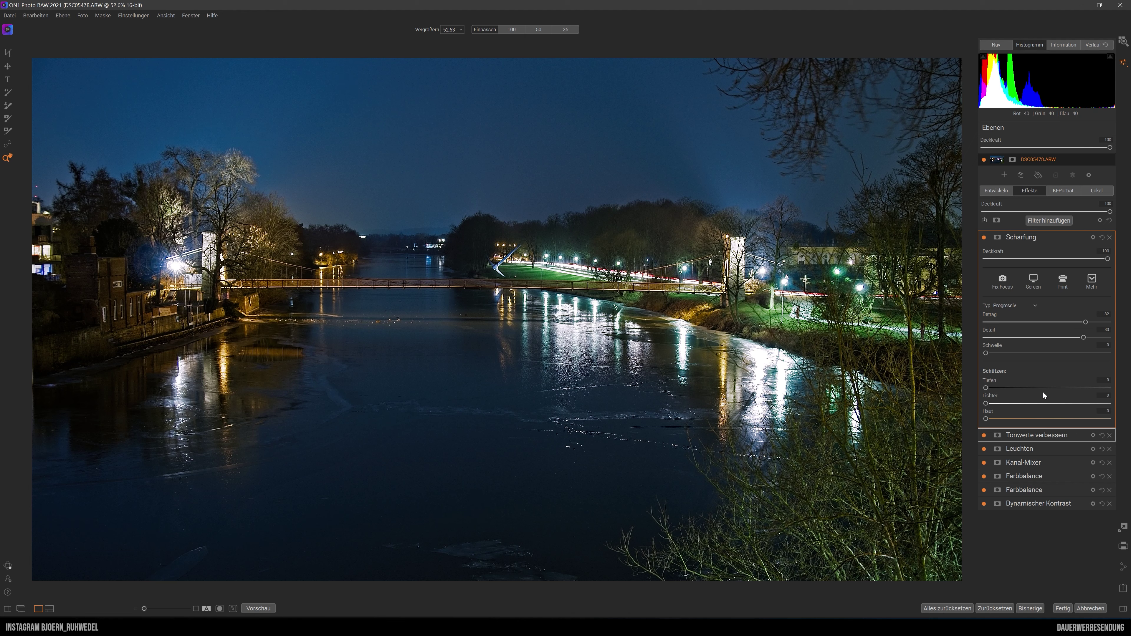
drag(1108, 260, 1103, 260)
mouse_move(1026, 237)
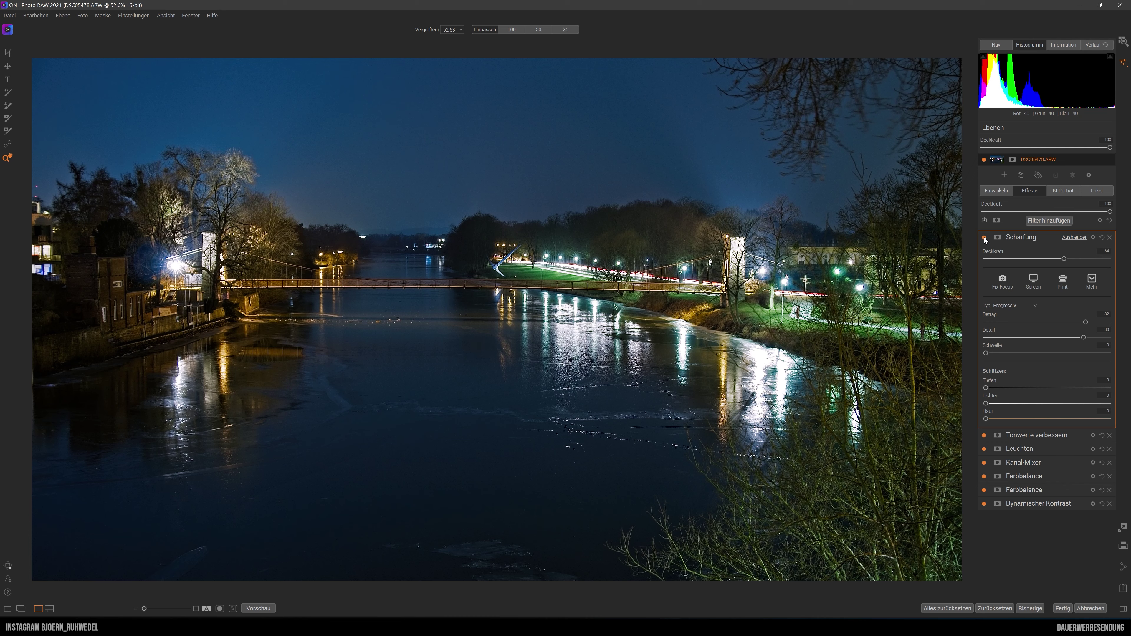
- Toggle the sharpening off, on, and off again to compare its effect
click(984, 238)
click(984, 237)
click(985, 239)
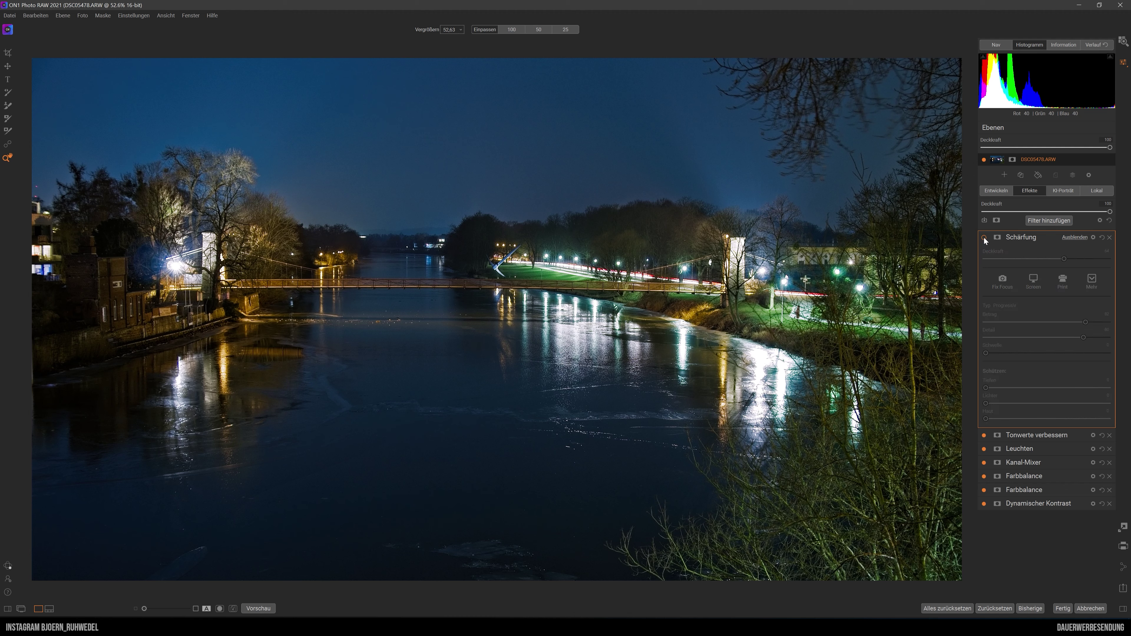
- Re-enable Schärfung and compare the edit against the Original via Vorschau
click(984, 237)
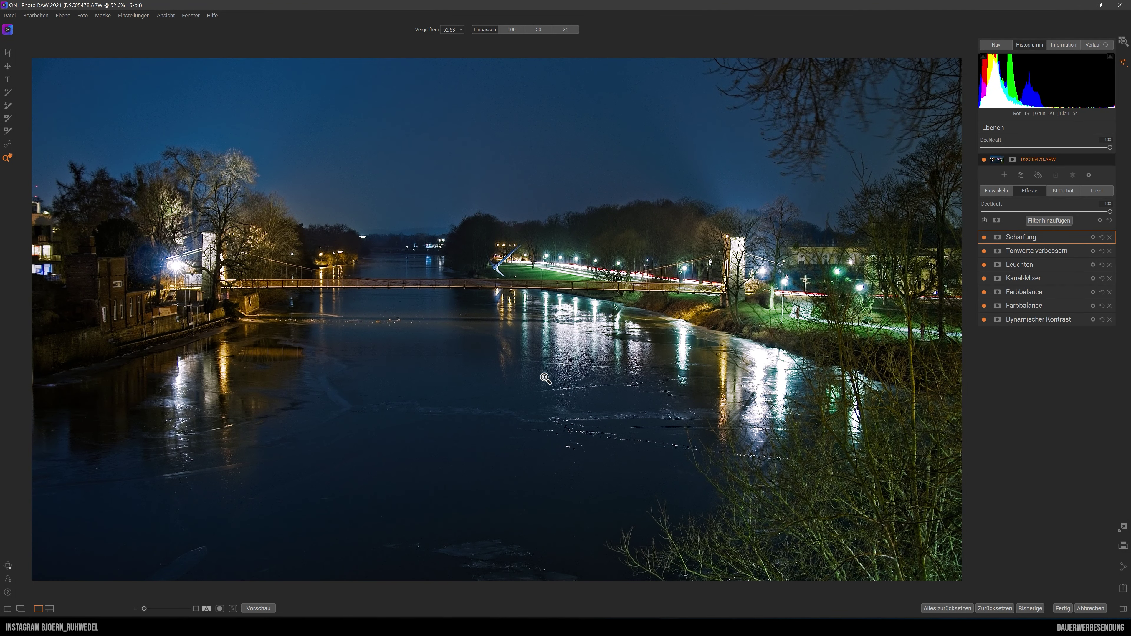
click(257, 608)
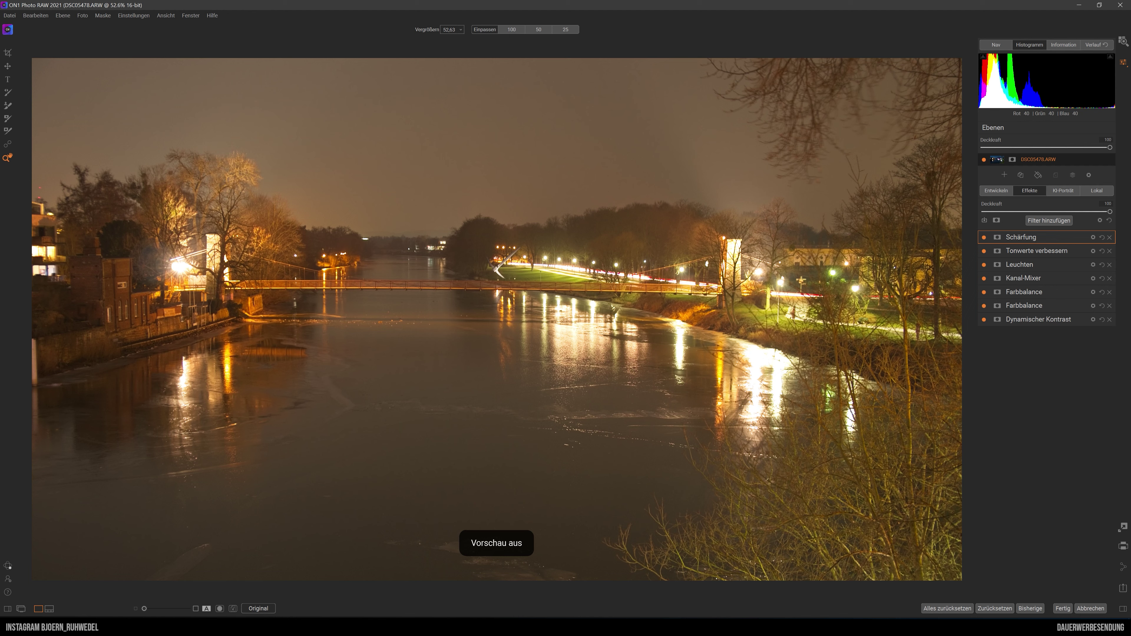
click(259, 608)
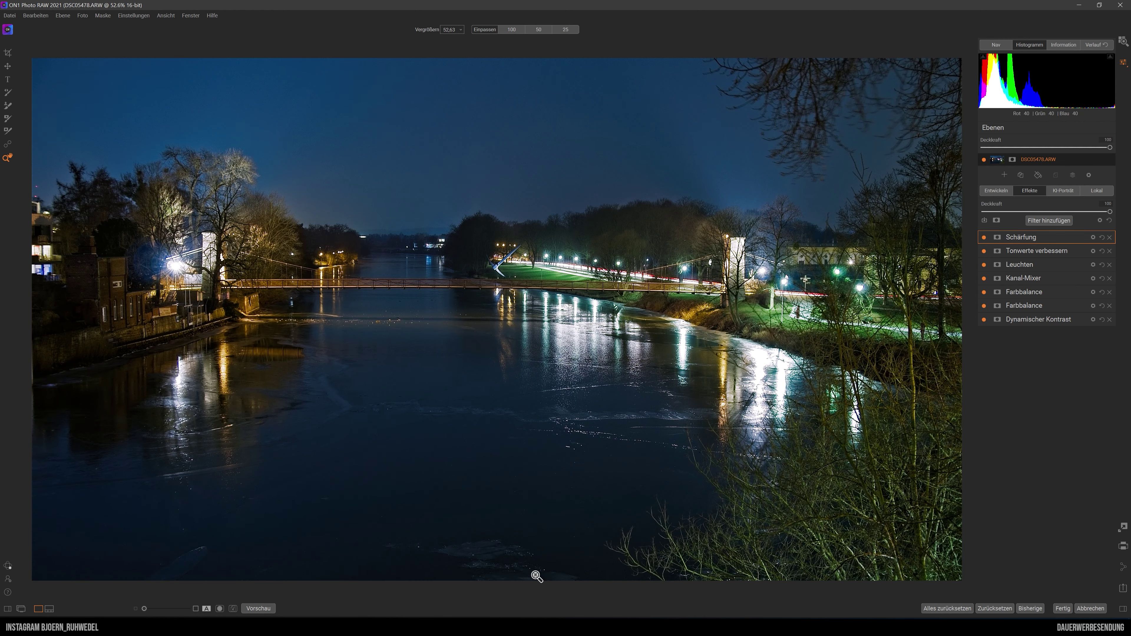